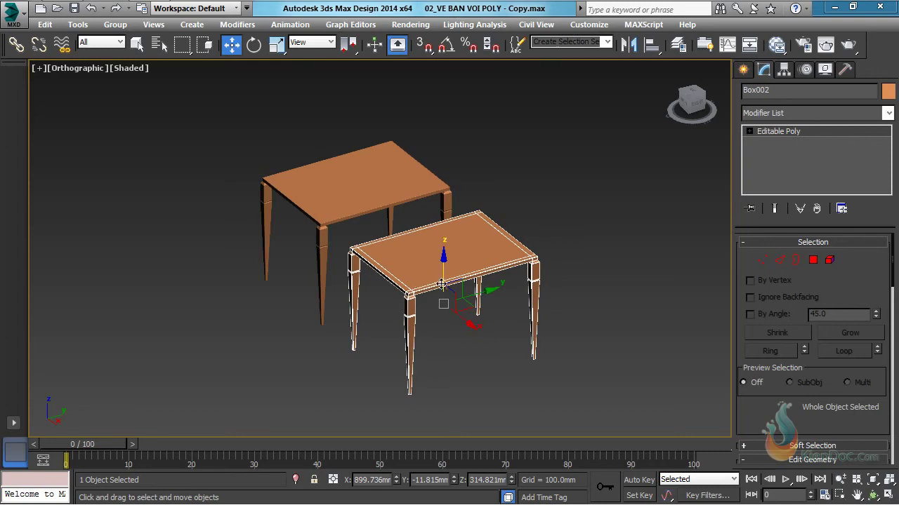
- In the top view with the grid shown, shorten the table copy by moving its +Y end vertices about 425 mm toward −Y
key(t)
middle_drag(401, 267, 455, 266)
scroll(455, 267, down, 3)
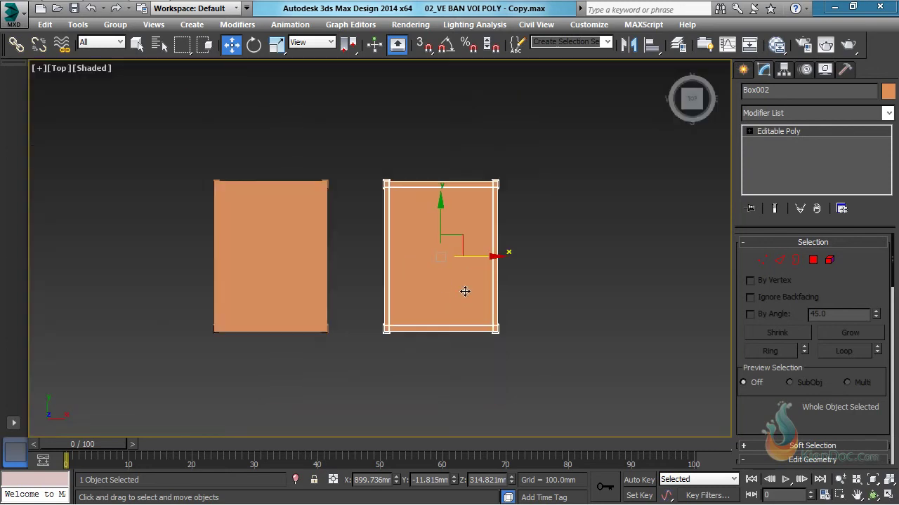
key(g)
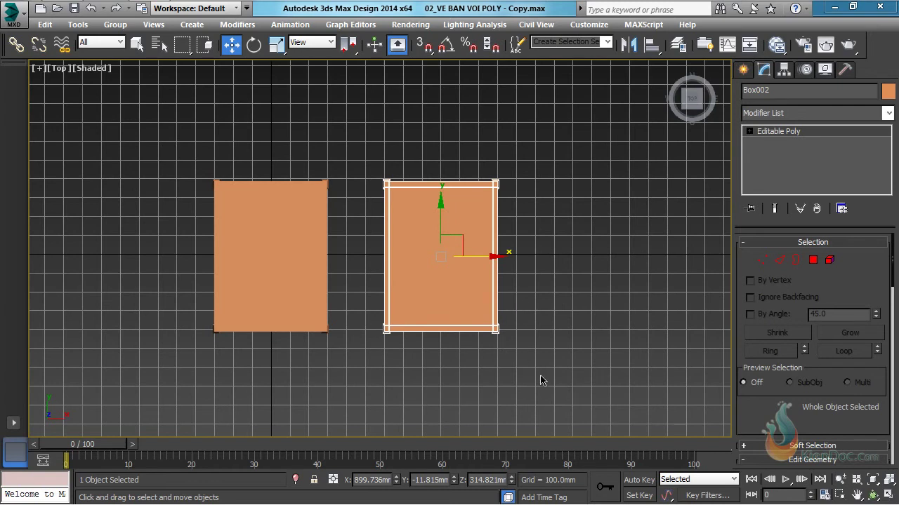
key(1)
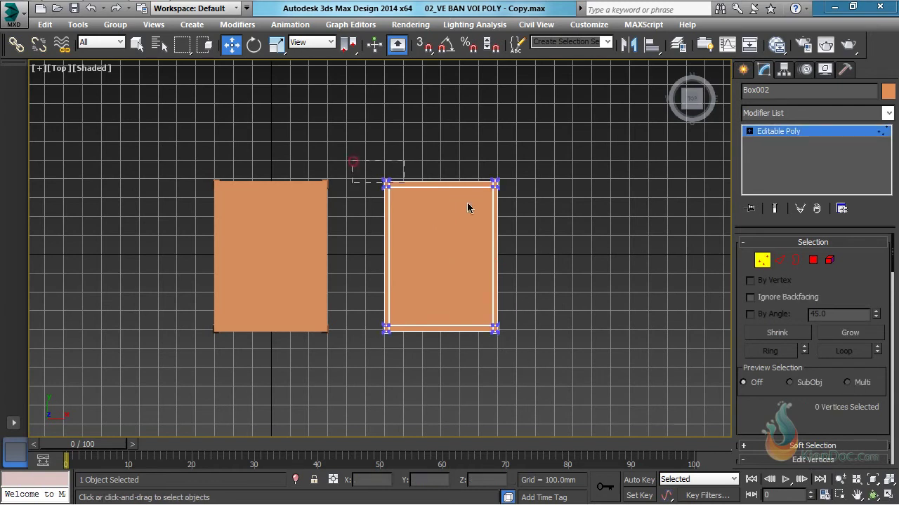
drag(467, 207, 616, 220)
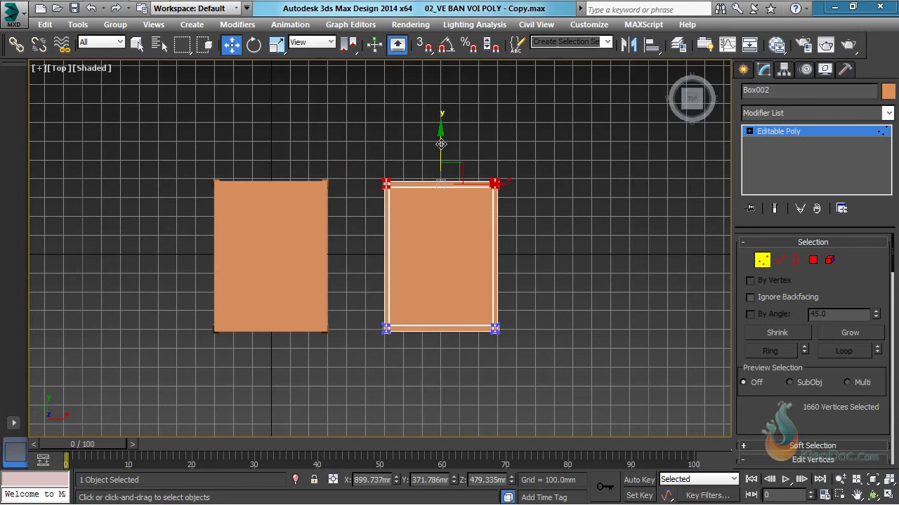
drag(441, 144, 451, 224)
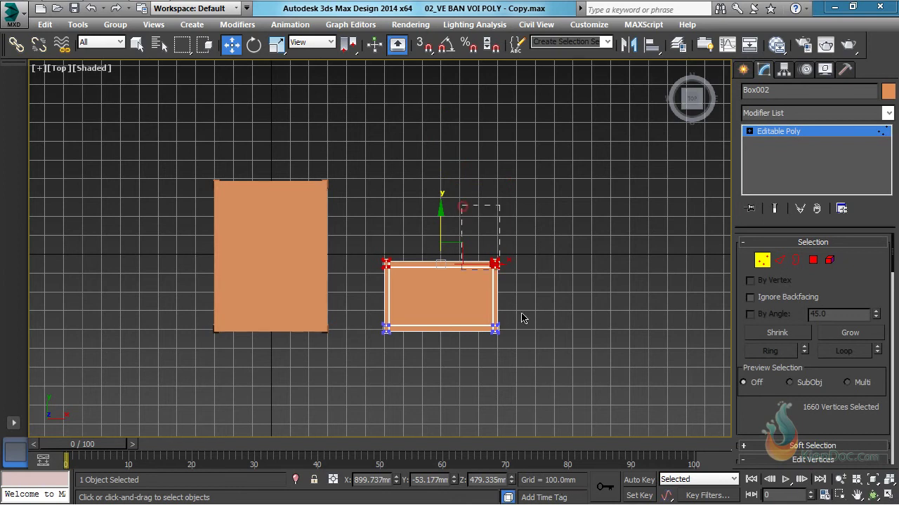
- Narrow the table copy by moving its +X side vertices about 205 mm inward and its +Y end vertices about 30 mm inward
drag(617, 419, 615, 415)
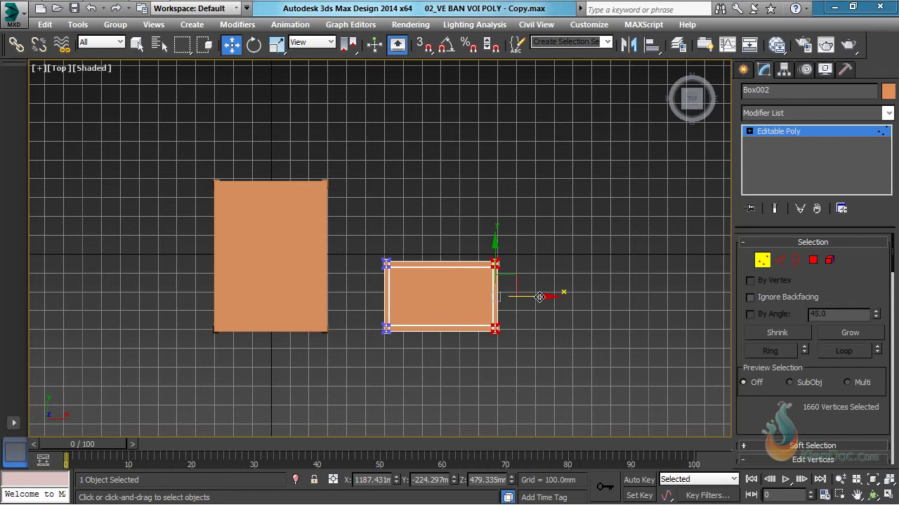
drag(539, 297, 502, 294)
drag(351, 239, 530, 284)
drag(419, 235, 420, 241)
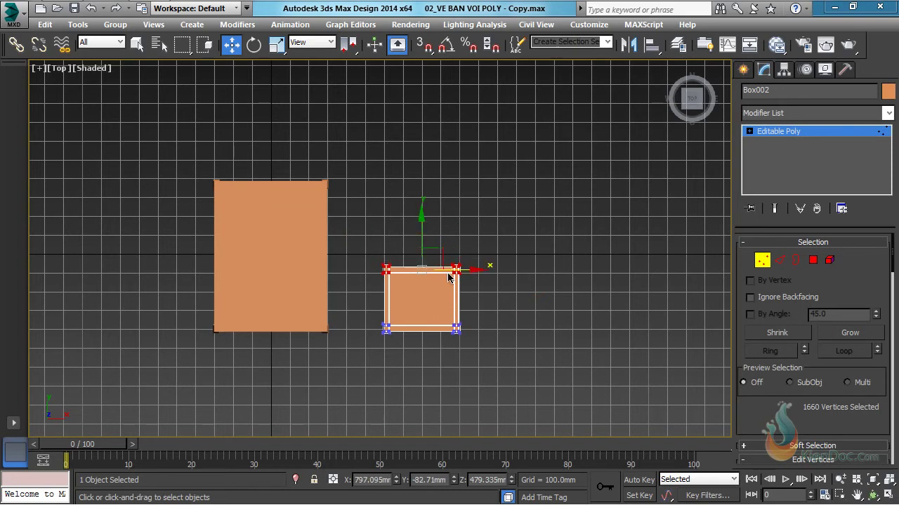
- In the front view, lower the copy's top and upper leg vertices about 266 mm to seat height, leaving the feet in place
key(f)
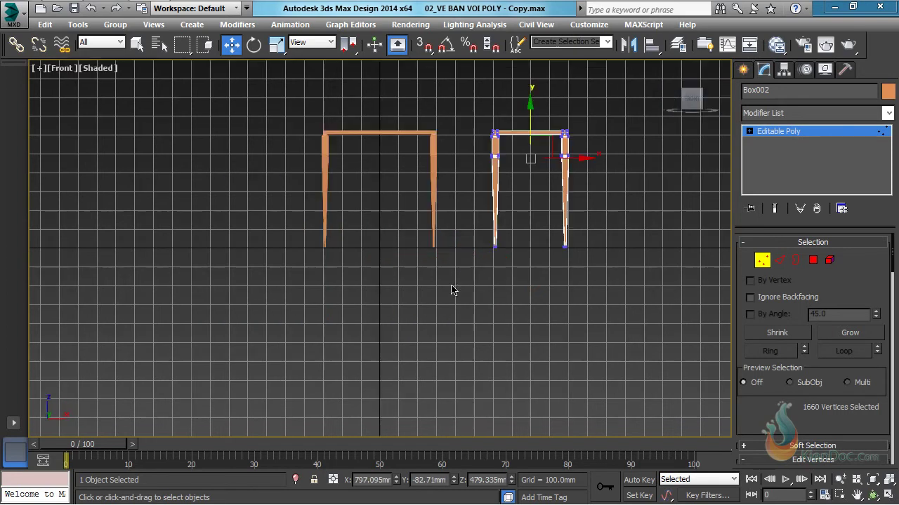
key(z)
middle_drag(407, 222, 477, 244)
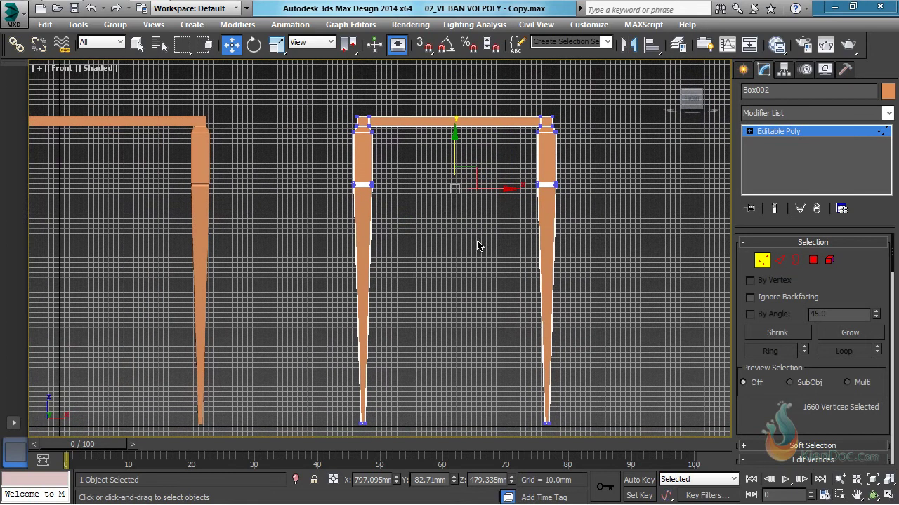
scroll(477, 244, down, 2)
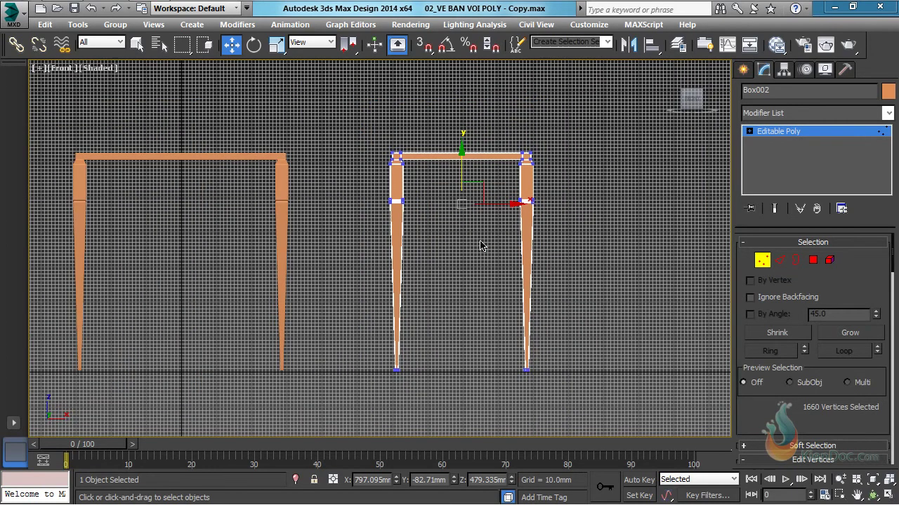
scroll(481, 244, down, 4)
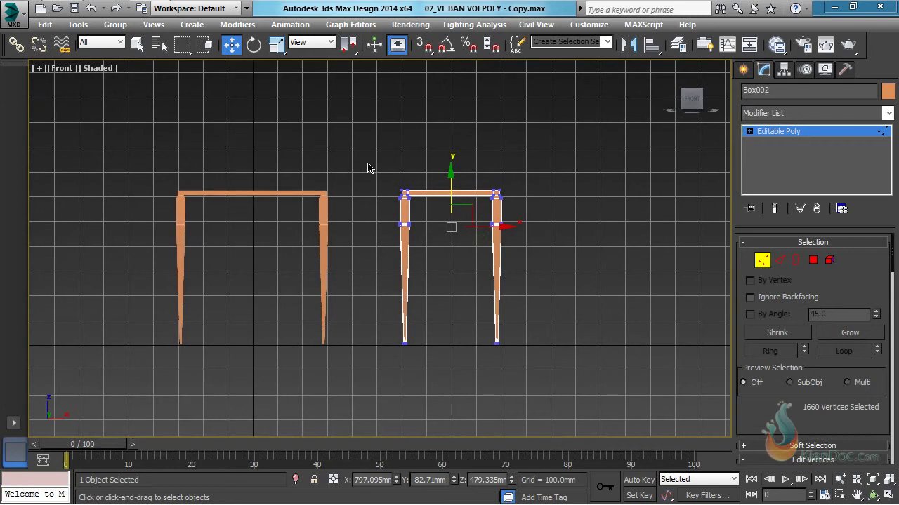
drag(366, 162, 693, 265)
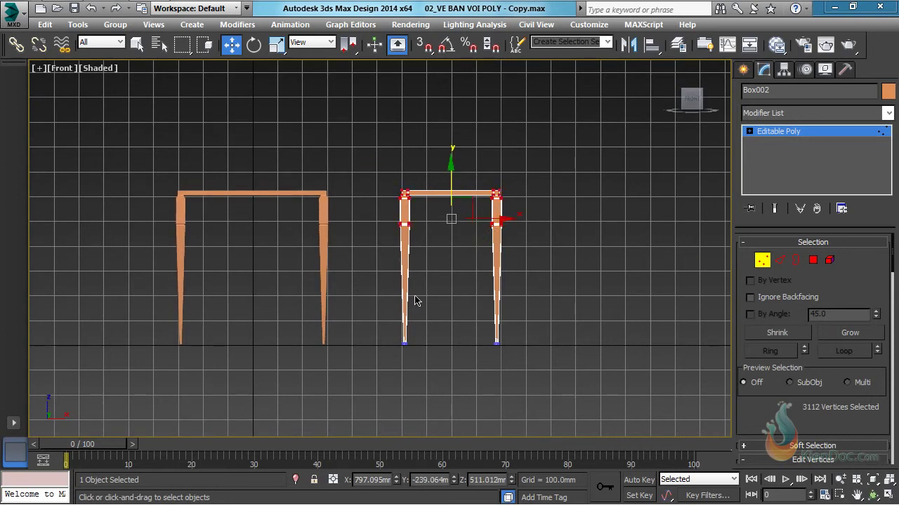
drag(448, 178, 459, 241)
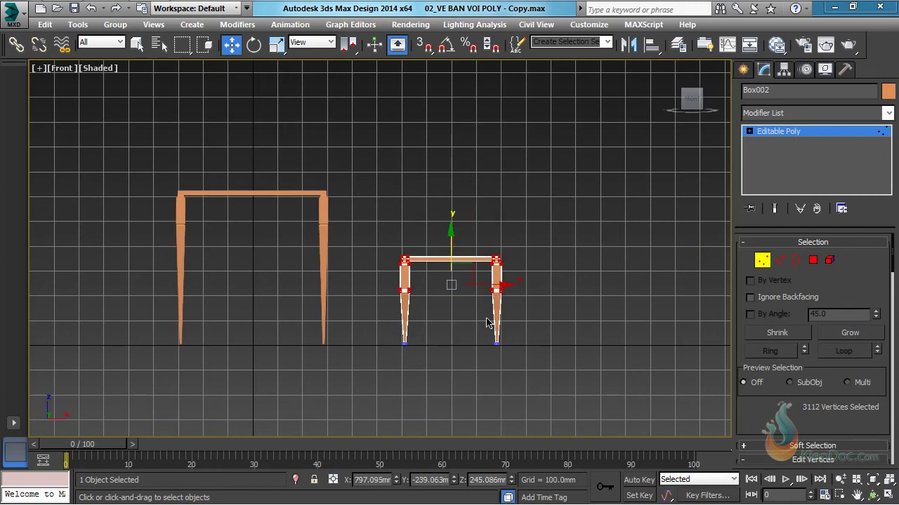
- Return to an angled 3D view showing the large table and the small copy, and hide the grid
key(p)
key(z)
middle_drag(526, 288, 497, 309)
scroll(546, 259, down, 5)
scroll(564, 249, up, 6)
middle_drag(515, 263, 475, 295)
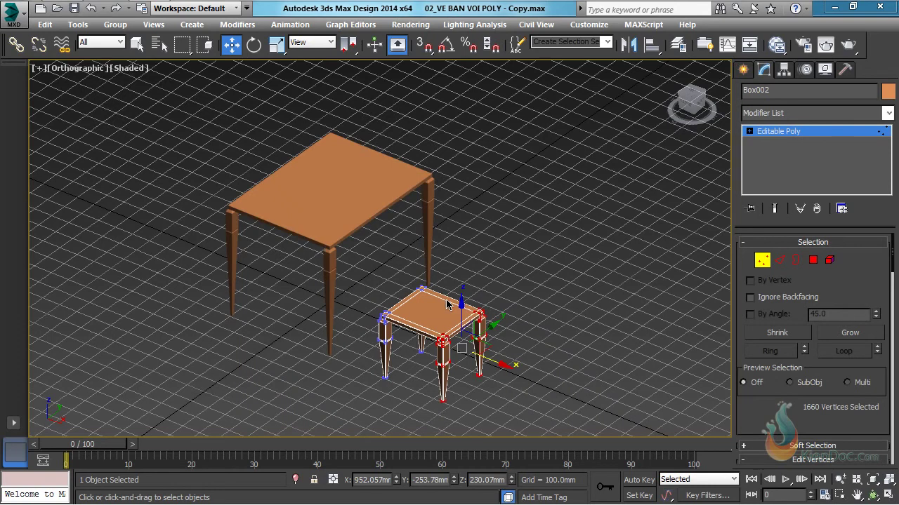
key(g)
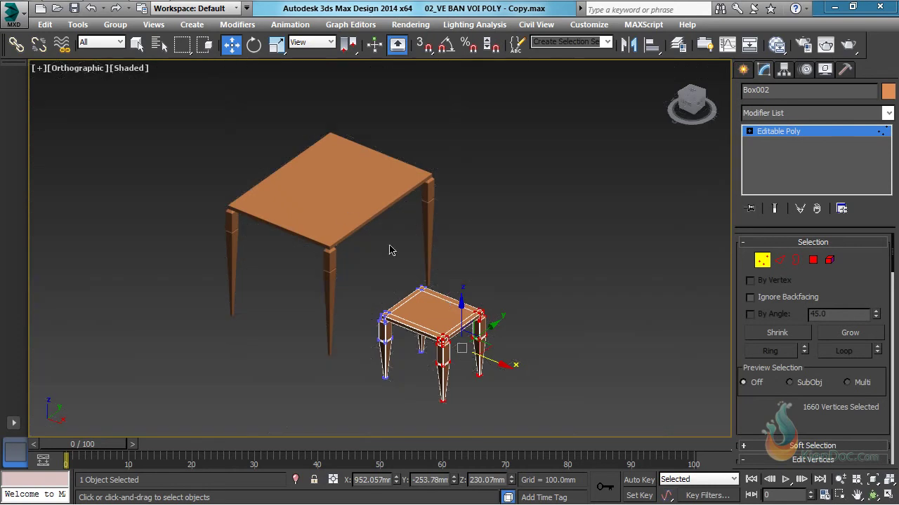
- Extrude the two small corner polygons on the +X side of the seat's top face by 500 mm to form backrest posts
scroll(469, 301, up, 10)
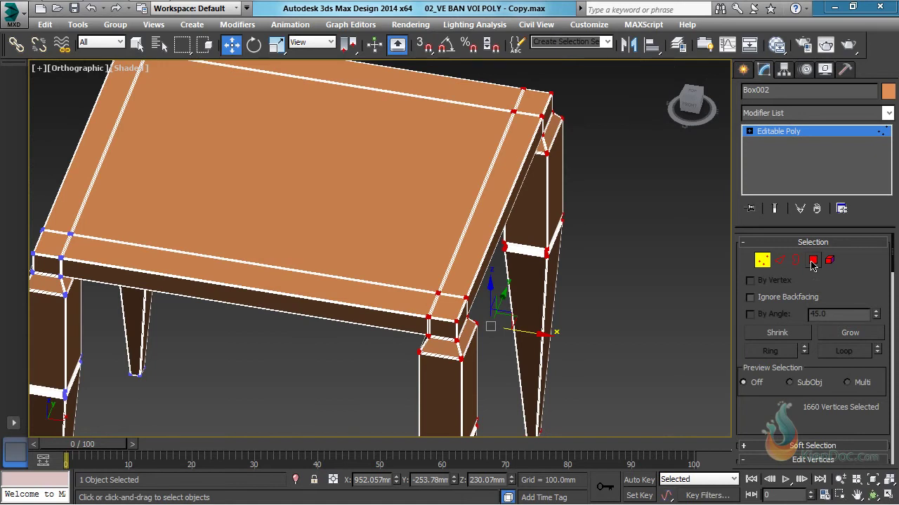
click(812, 261)
scroll(546, 246, up, 8)
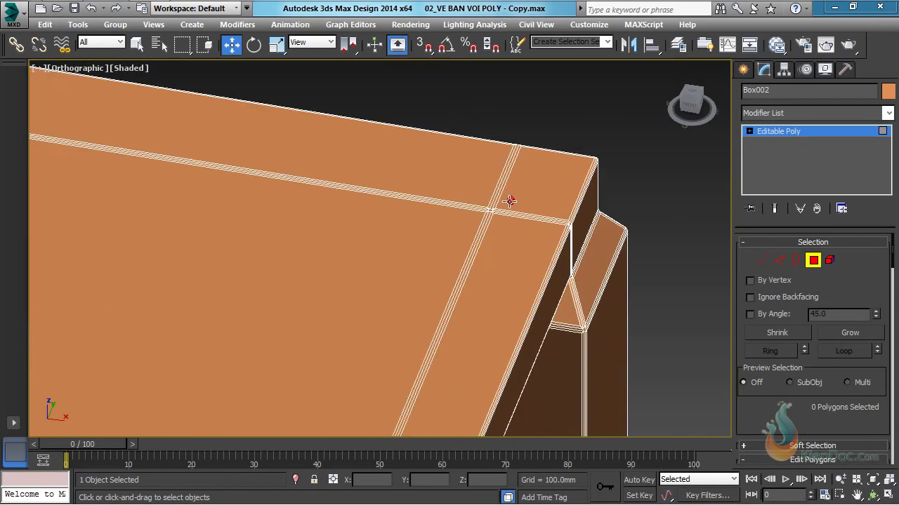
click(556, 164)
scroll(556, 164, down, 10)
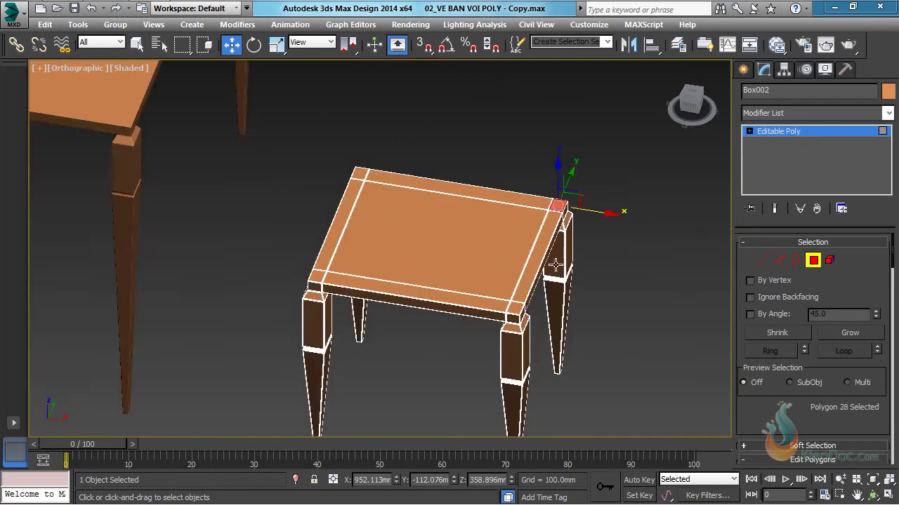
scroll(501, 254, up, 8)
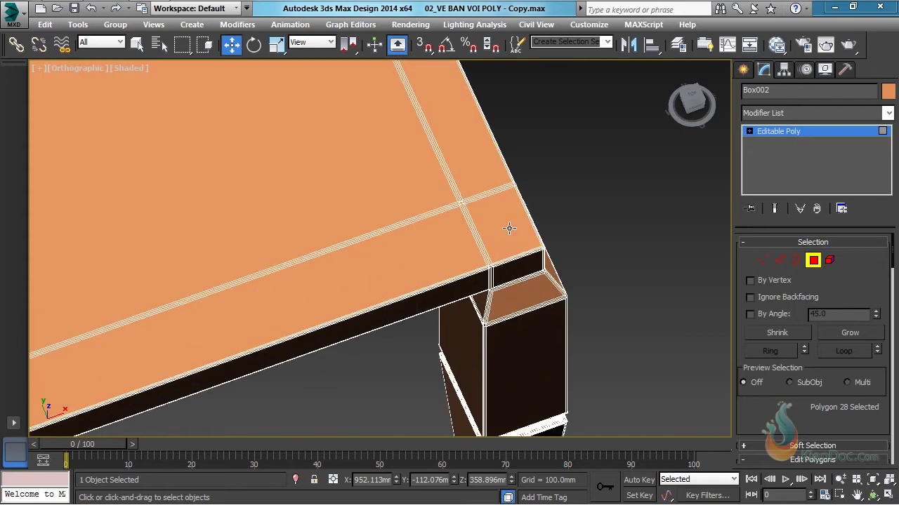
ctrl+click(498, 219)
scroll(498, 220, down, 10)
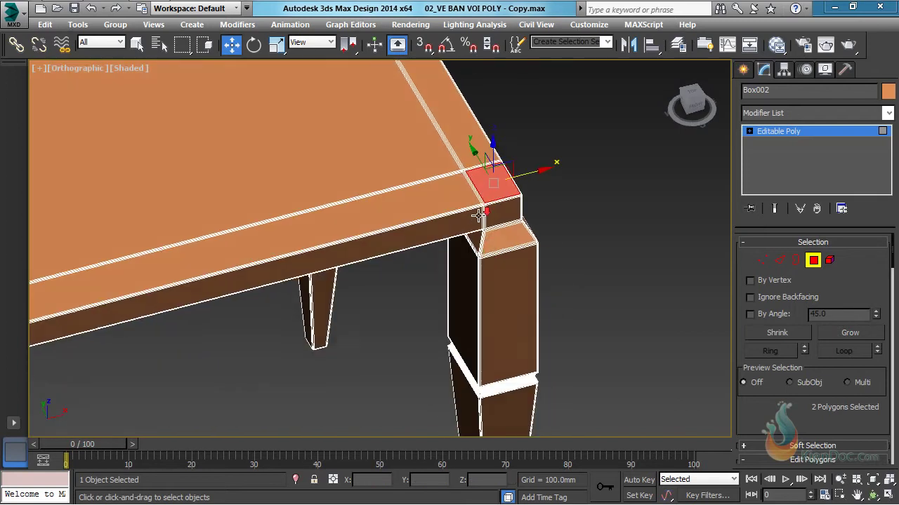
scroll(474, 245, up, 4)
scroll(475, 287, up, 2)
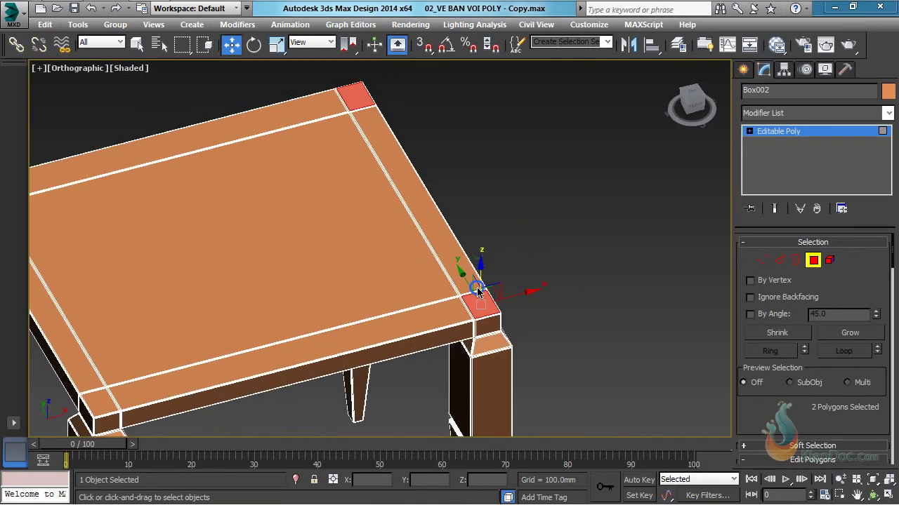
right_click(475, 286)
click(347, 324)
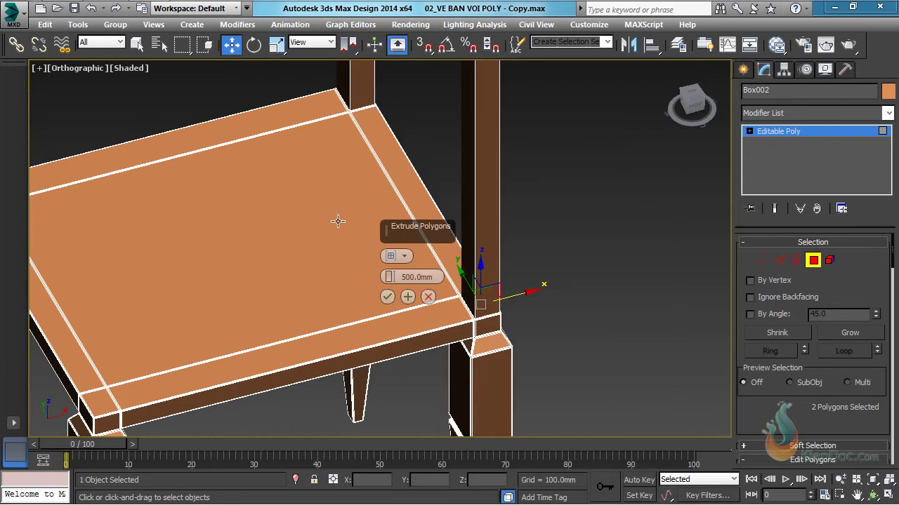
scroll(287, 177, down, 8)
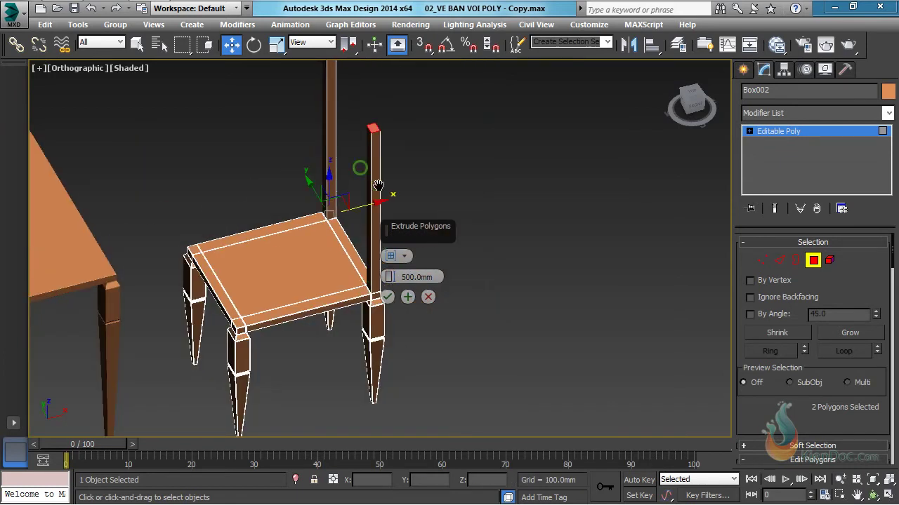
scroll(351, 186, up, 1)
mouse_move(348, 184)
alt+middle_down()
mouse_move(394, 175)
mouse_move(344, 180)
alt+middle_up()
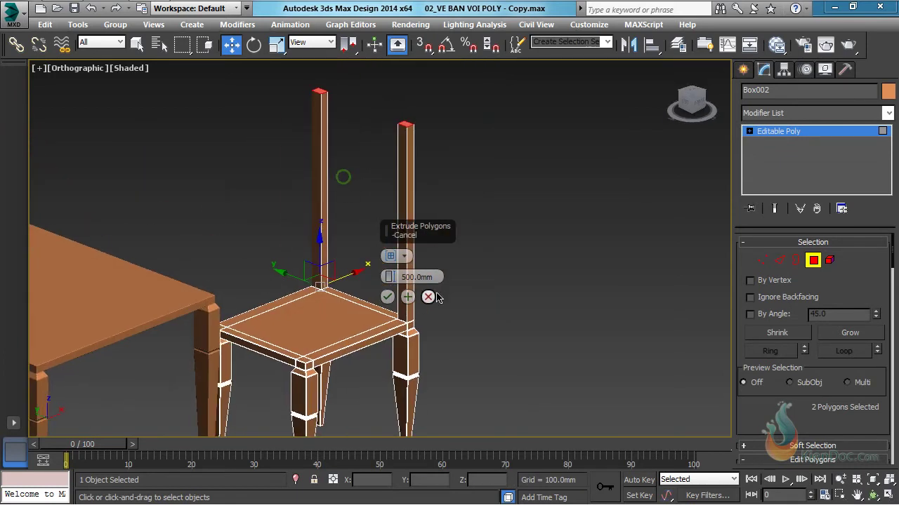
click(387, 297)
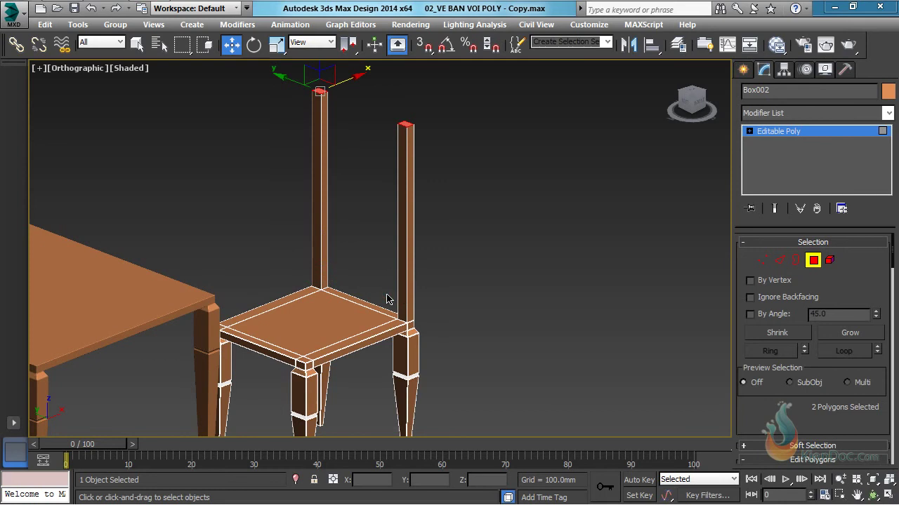
- Connect the eight vertical edges of the two backrest posts with 1 segment, pinch 0 and slide 90
click(780, 261)
alt+middle_drag(522, 239, 400, 198)
drag(356, 215, 501, 257)
scroll(371, 166, up, 5)
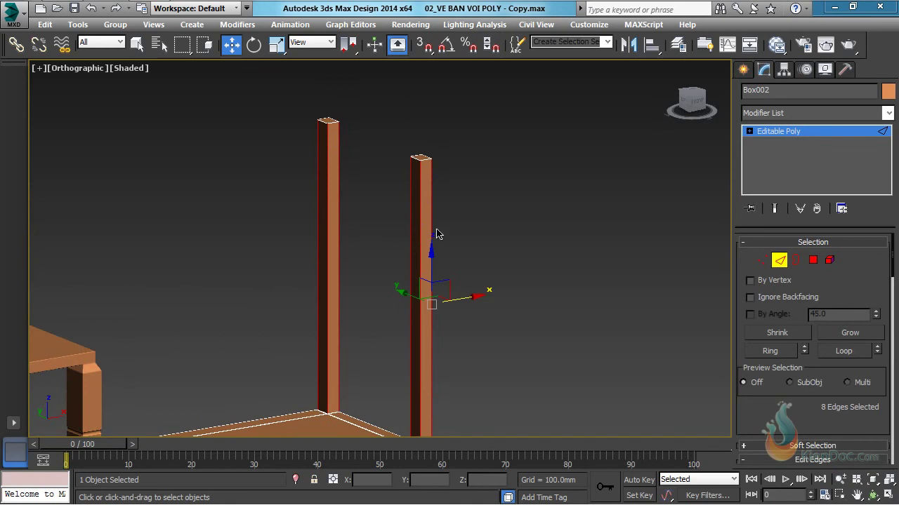
right_click(410, 200)
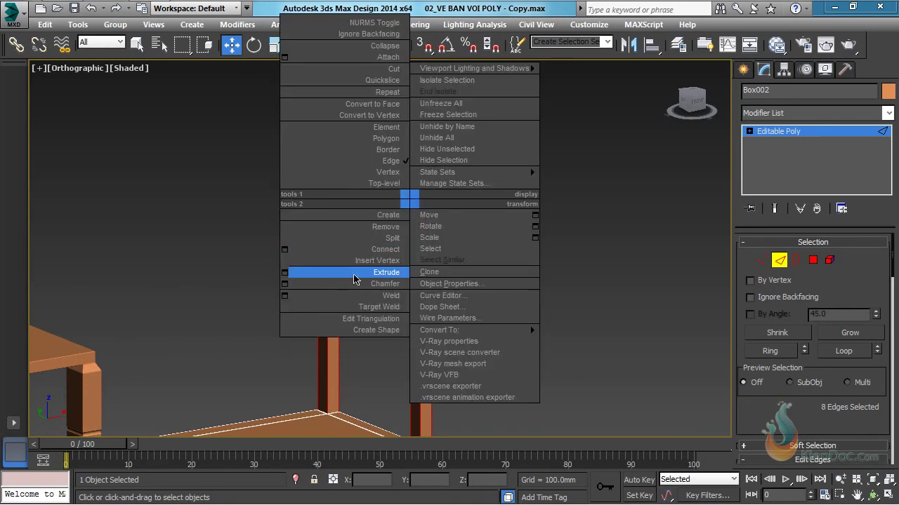
click(285, 249)
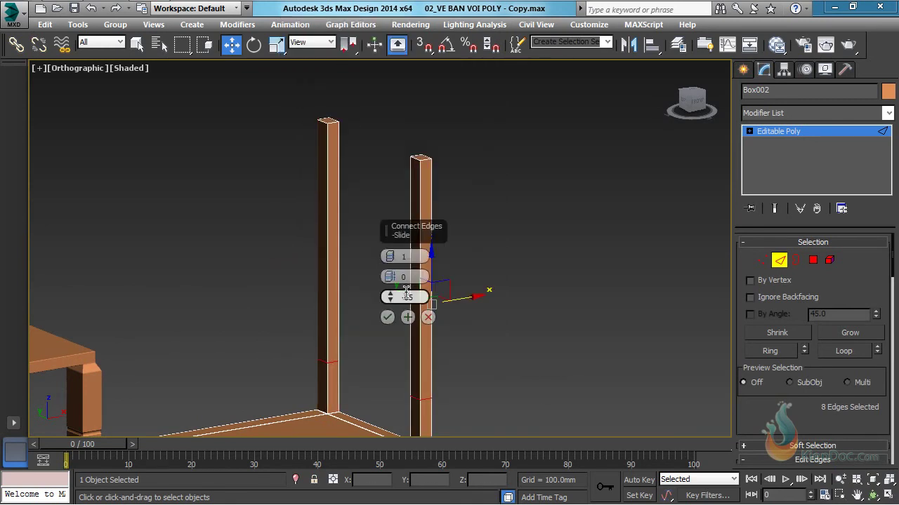
drag(390, 298, 390, 304)
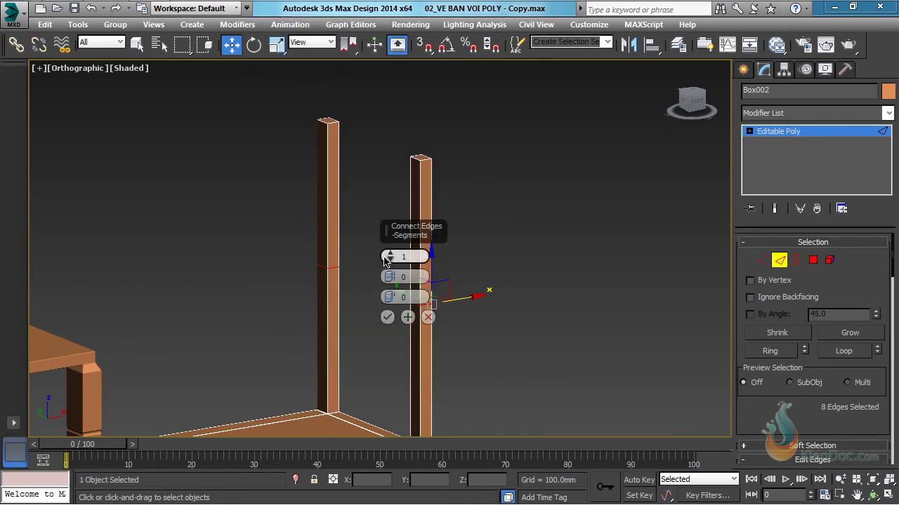
right_click(387, 298)
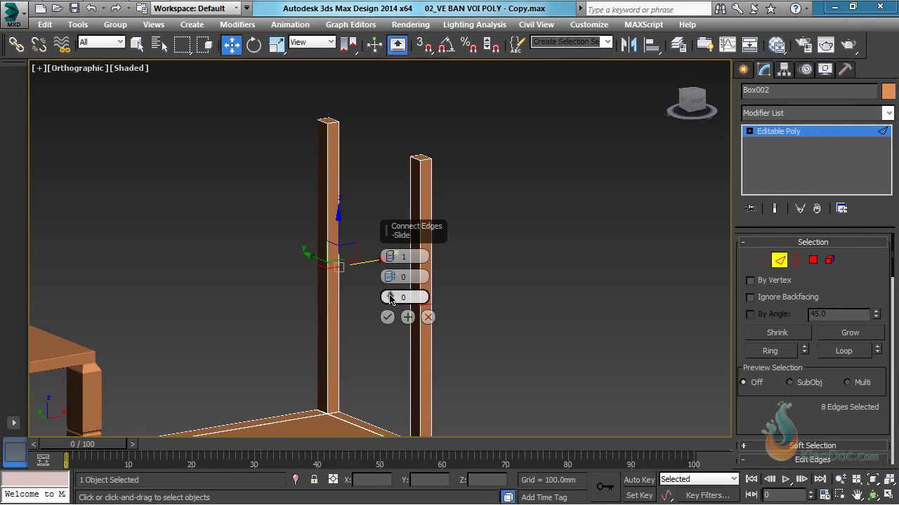
drag(390, 298, 377, 35)
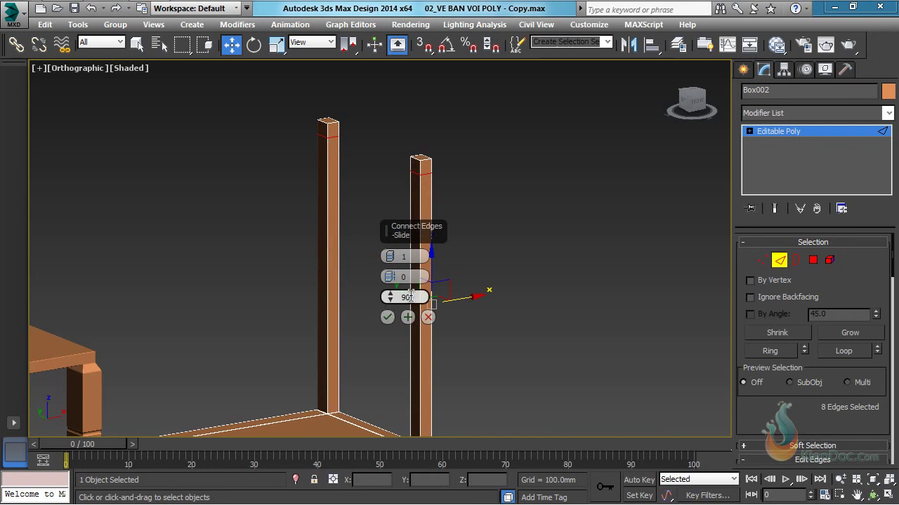
click(387, 317)
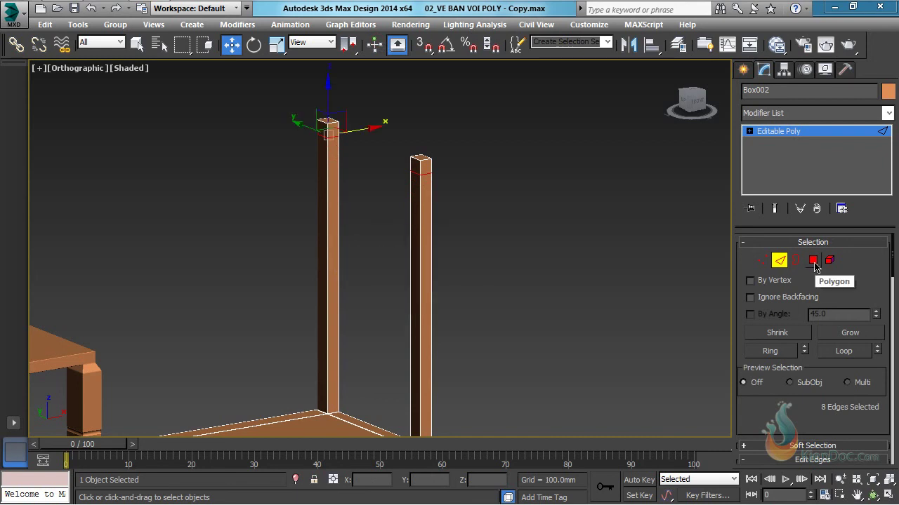
- Bridge the two facing inner polygons at the tops of the backrest posts to form a straight top rail
click(813, 261)
scroll(449, 267, up, 5)
click(416, 263)
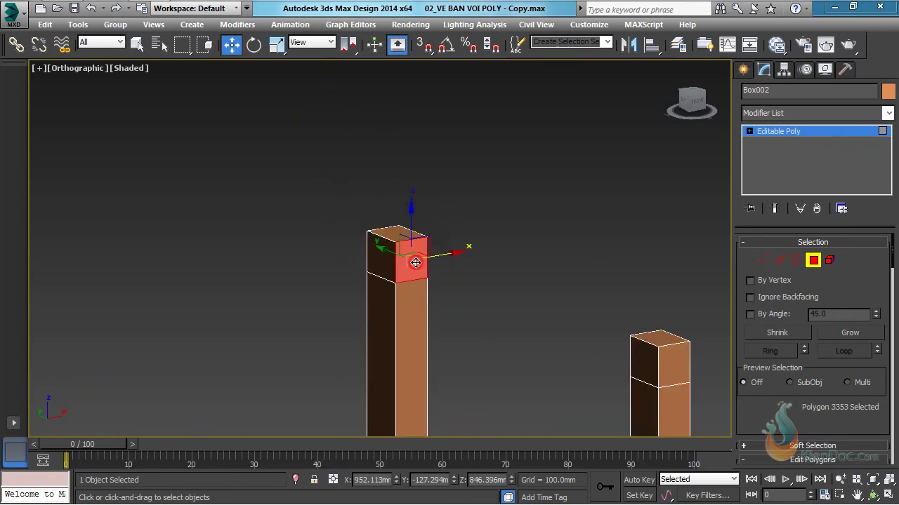
scroll(416, 262, down, 5)
alt+middle_drag(432, 309, 582, 368)
scroll(367, 275, up, 5)
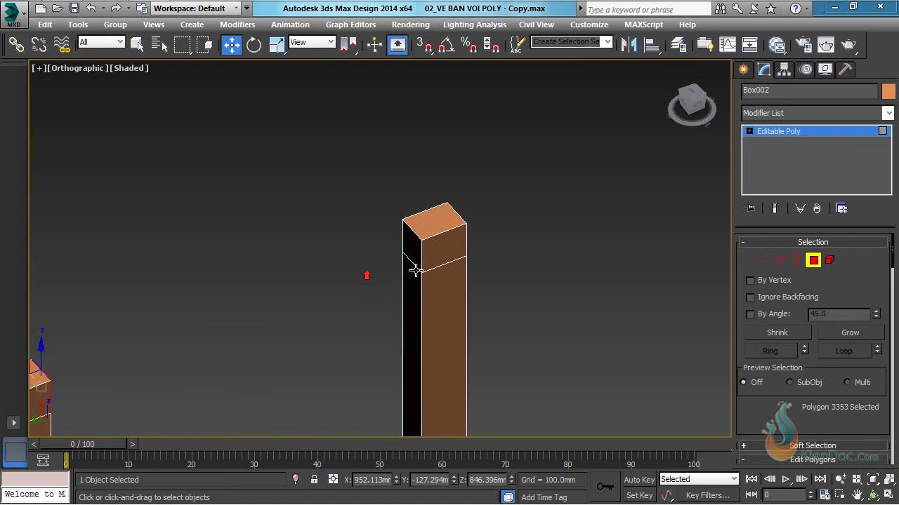
ctrl+click(411, 247)
scroll(414, 261, down, 5)
alt+middle_drag(475, 297, 325, 287)
middle_drag(488, 323, 362, 260)
scroll(755, 410, down, 5)
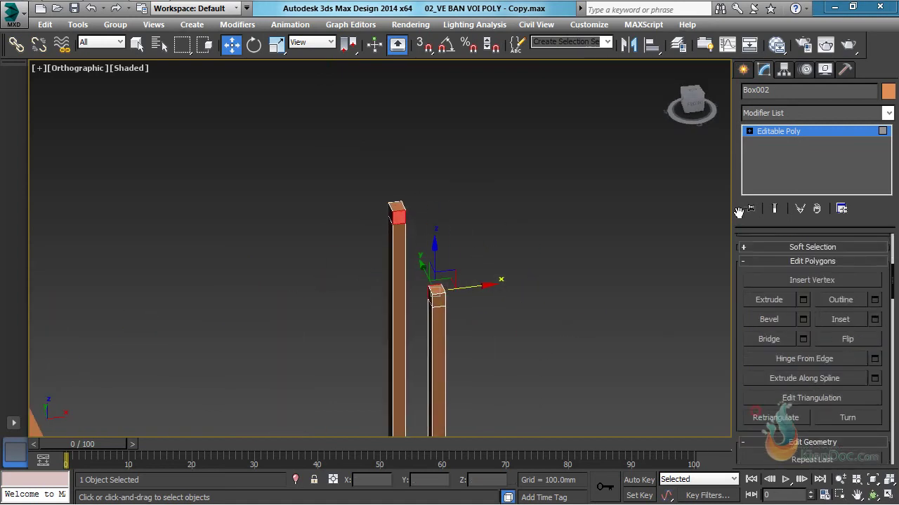
click(770, 337)
alt+middle_drag(406, 232, 505, 232)
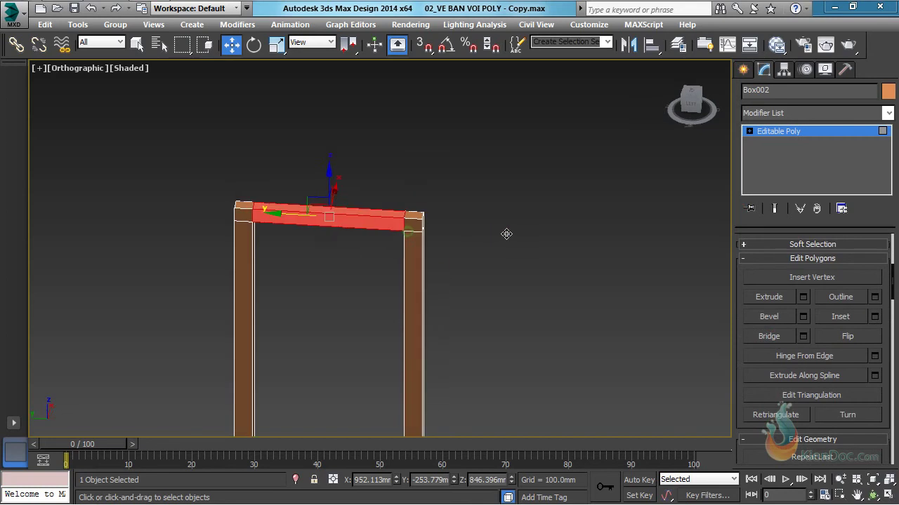
scroll(395, 243, up, 3)
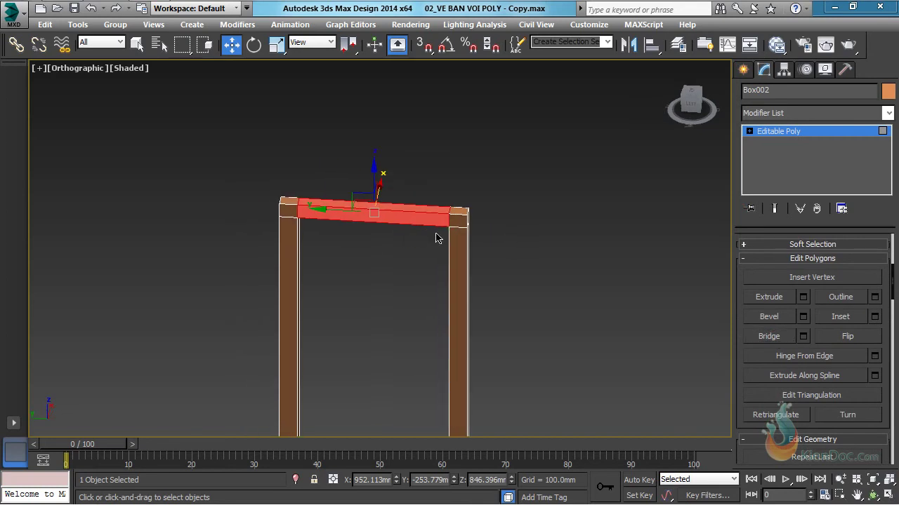
- Connect the top rail's four long edges with 1 segment, pinch 0 and slide 0, and raise the new edges about 60 mm in Z
key(2)
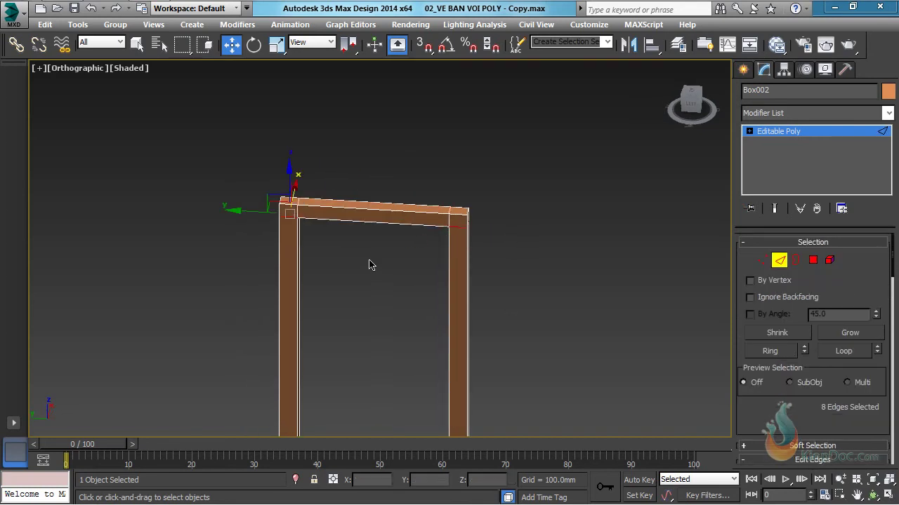
middle_drag(479, 275, 519, 284)
scroll(438, 235, up, 3)
drag(427, 144, 417, 311)
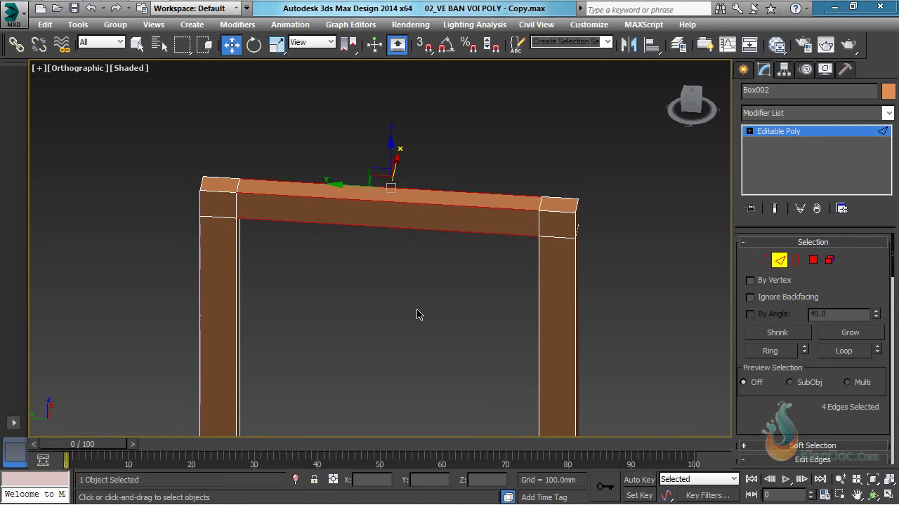
right_click(419, 226)
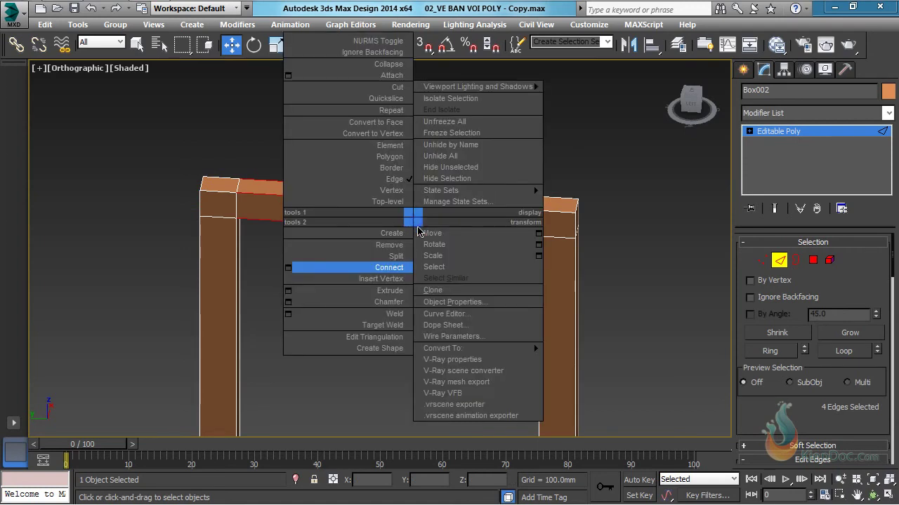
click(288, 268)
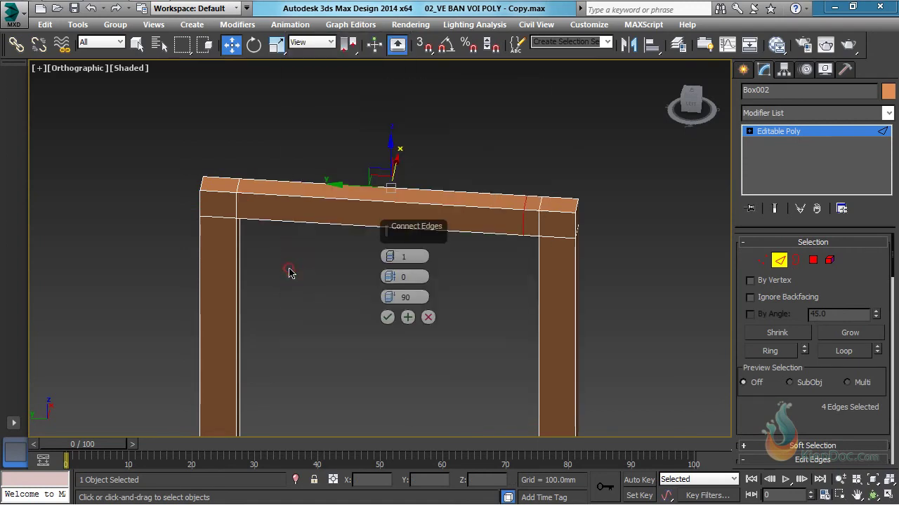
right_click(389, 298)
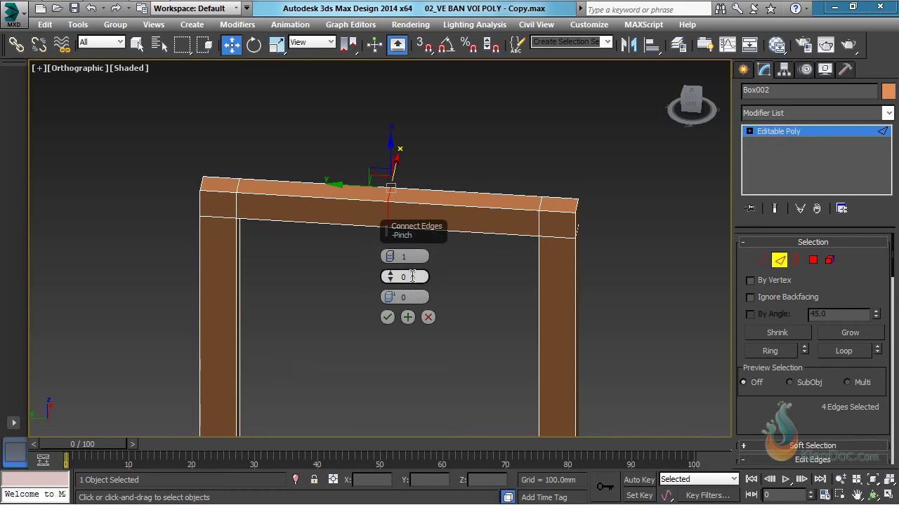
click(387, 317)
alt+middle_drag(431, 273, 444, 305)
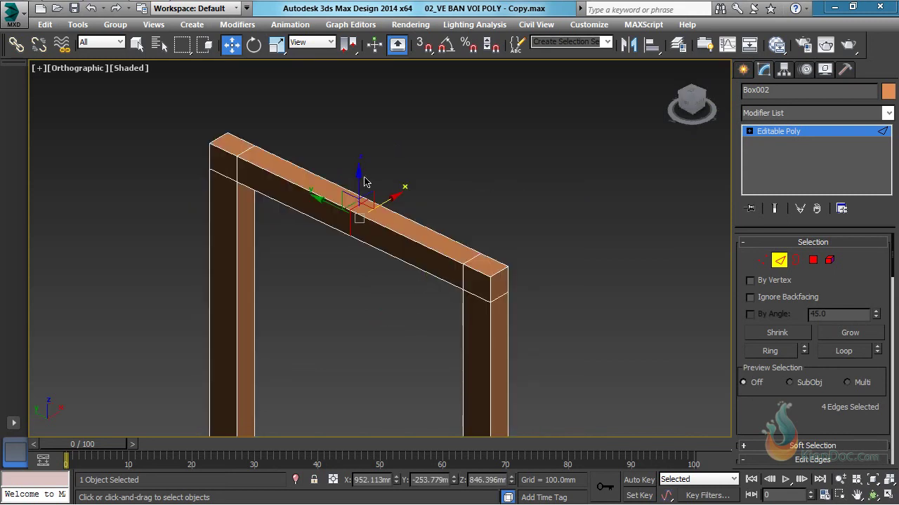
drag(363, 181, 358, 116)
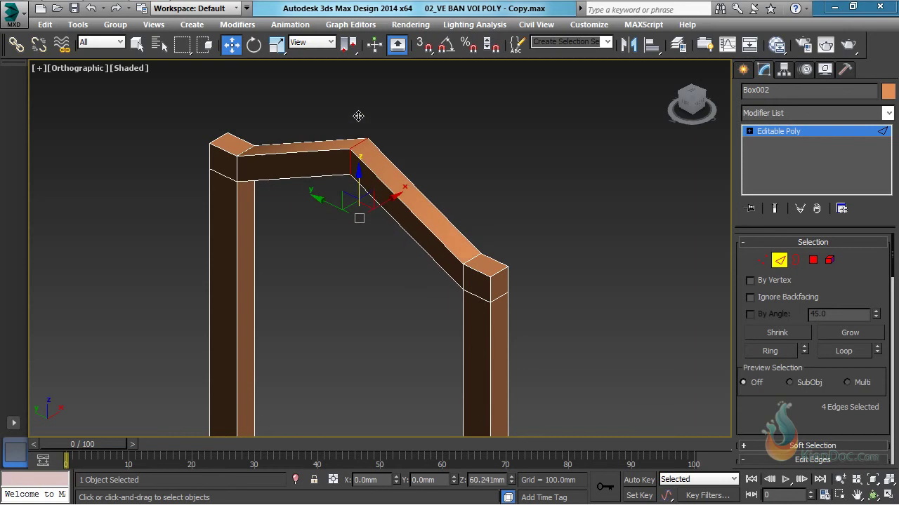
- Chamfer the raised middle edges of the top rail by 139.429 mm with 16 segments to form an arch
right_click(360, 186)
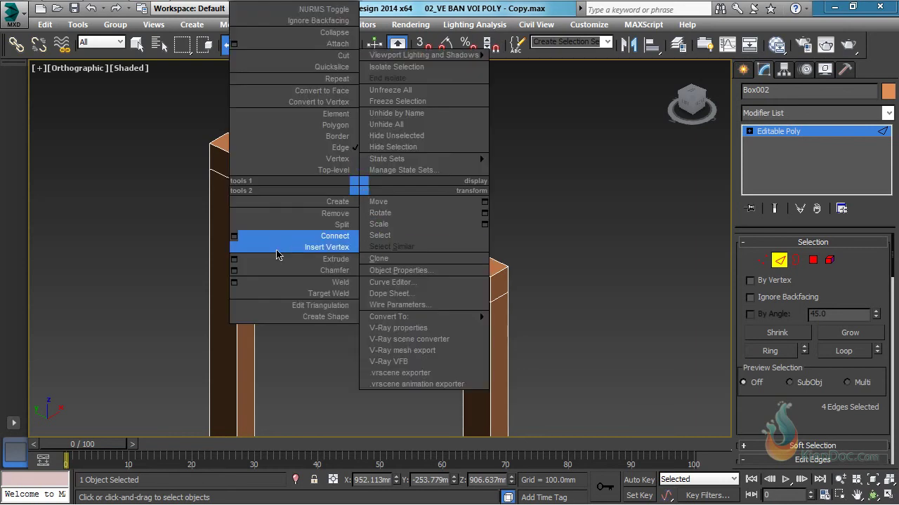
click(233, 270)
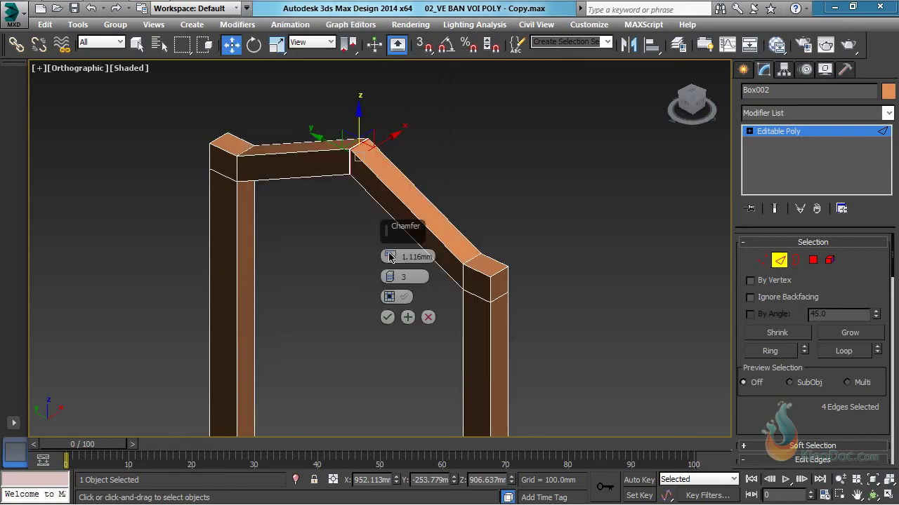
drag(390, 256, 387, 87)
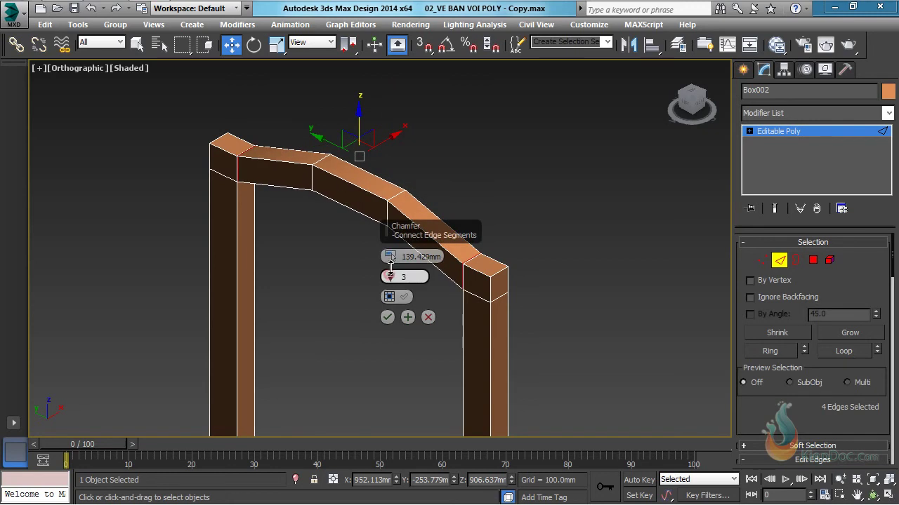
drag(391, 261, 392, 235)
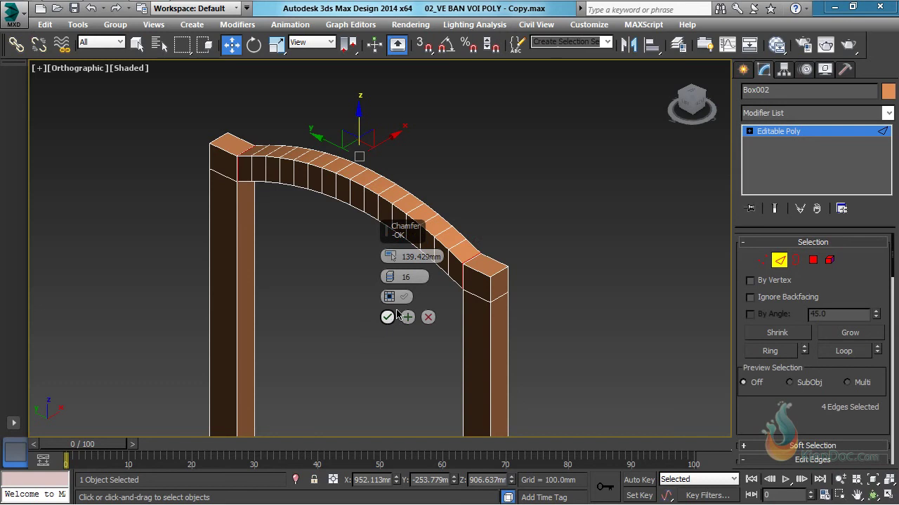
drag(414, 276, 394, 281)
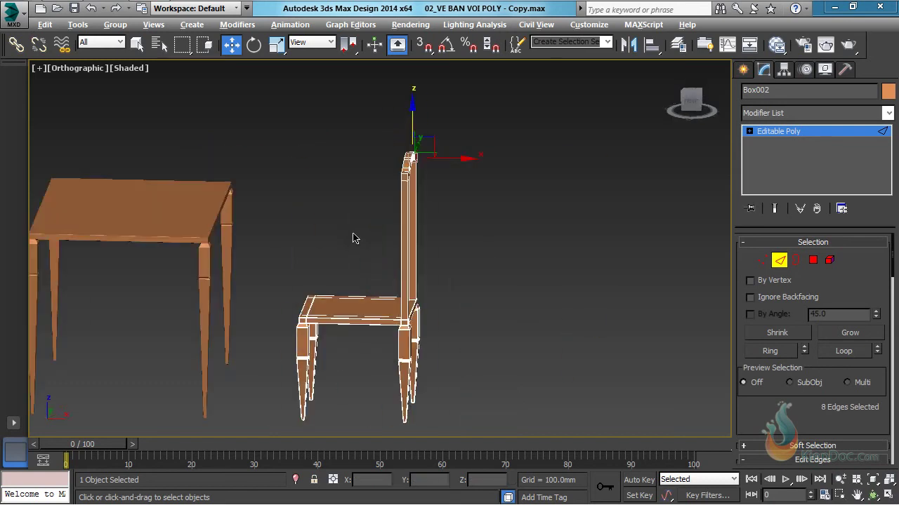
- Extrude the third and sixth polygons from each end of the arch's underside by 50 mm to start four backrest slats
scroll(427, 237, up, 4)
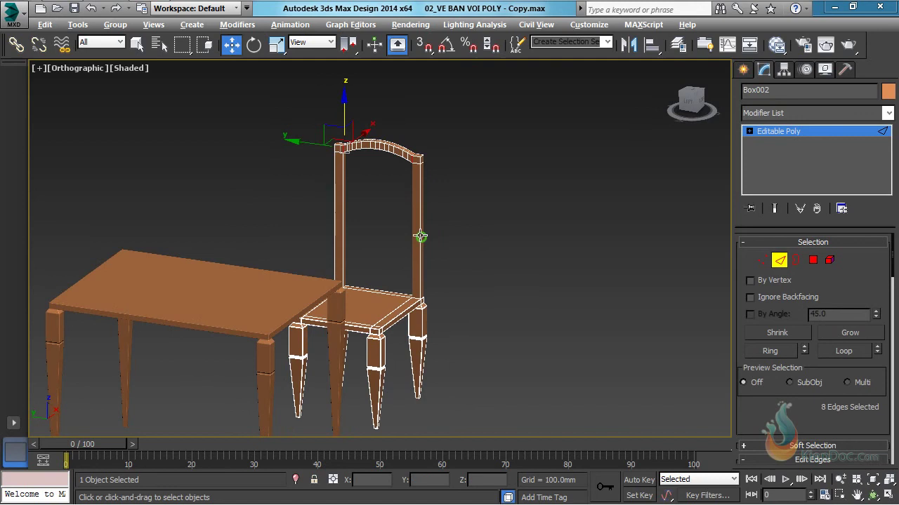
scroll(399, 176, up, 6)
middle_drag(406, 175, 365, 295)
scroll(426, 285, up, 2)
scroll(227, 298, up, 4)
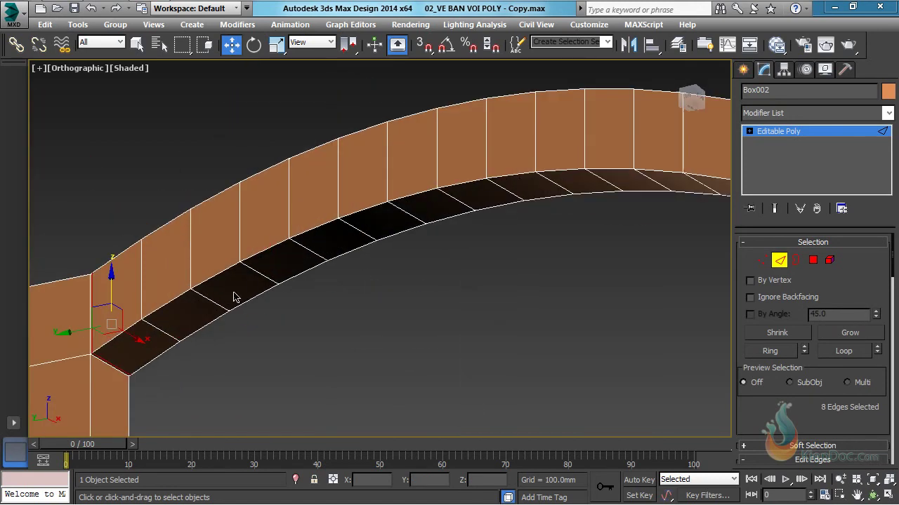
scroll(242, 298, down, 4)
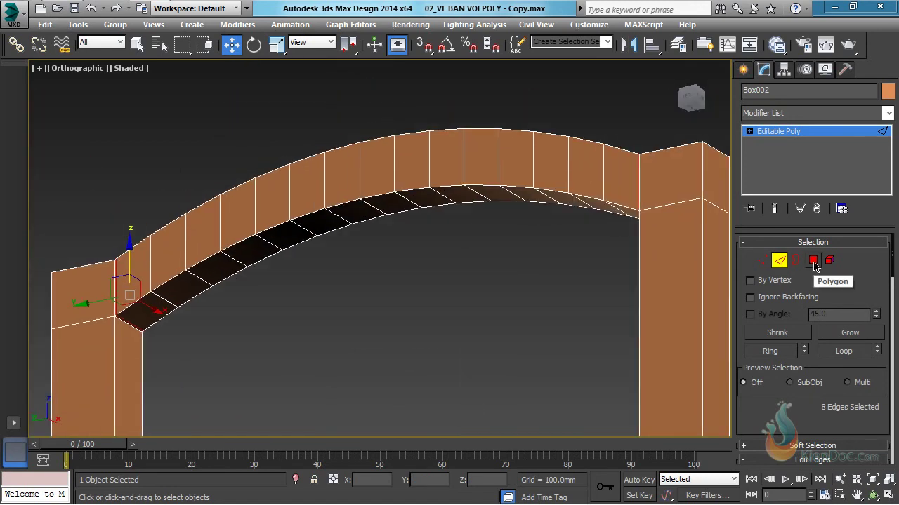
click(813, 261)
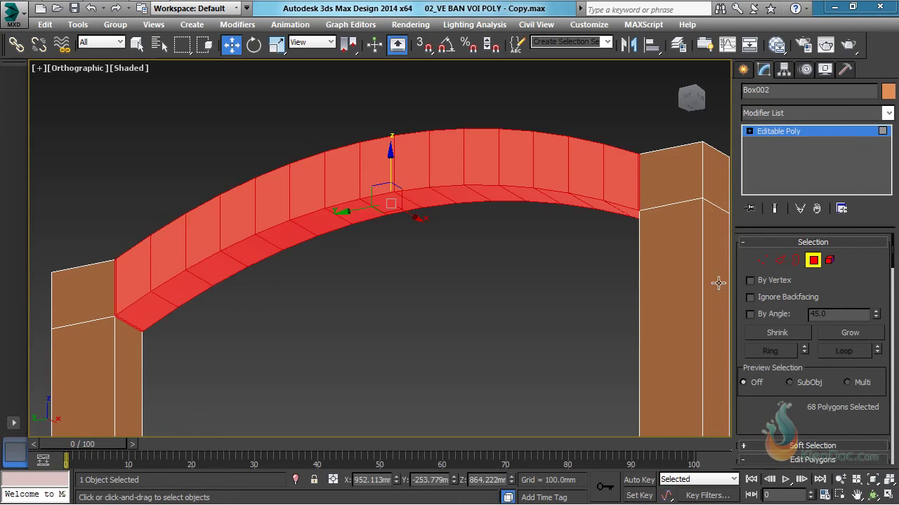
click(209, 275)
mouse_move(257, 292)
alt+middle_down()
mouse_move(275, 285)
mouse_move(265, 292)
alt+middle_up()
alt+middle_drag(484, 257, 470, 271)
alt+middle_drag(540, 114, 542, 104)
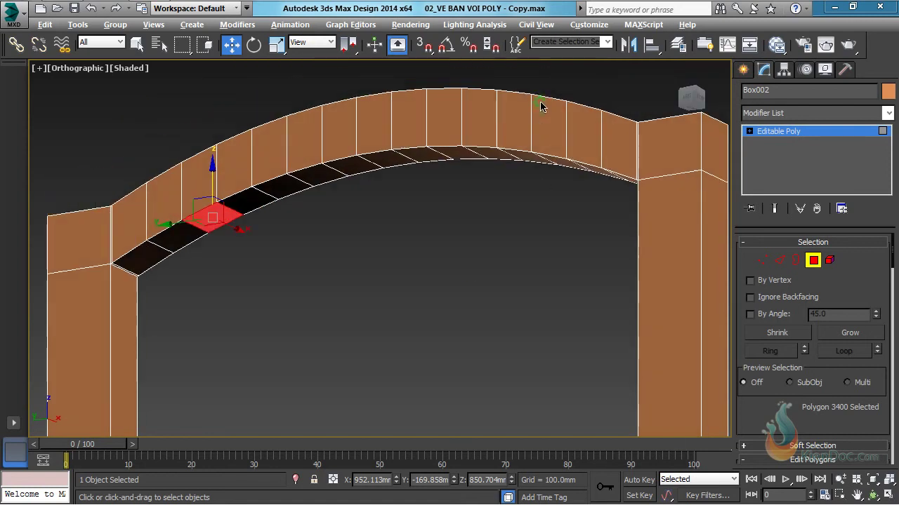
ctrl+click(557, 161)
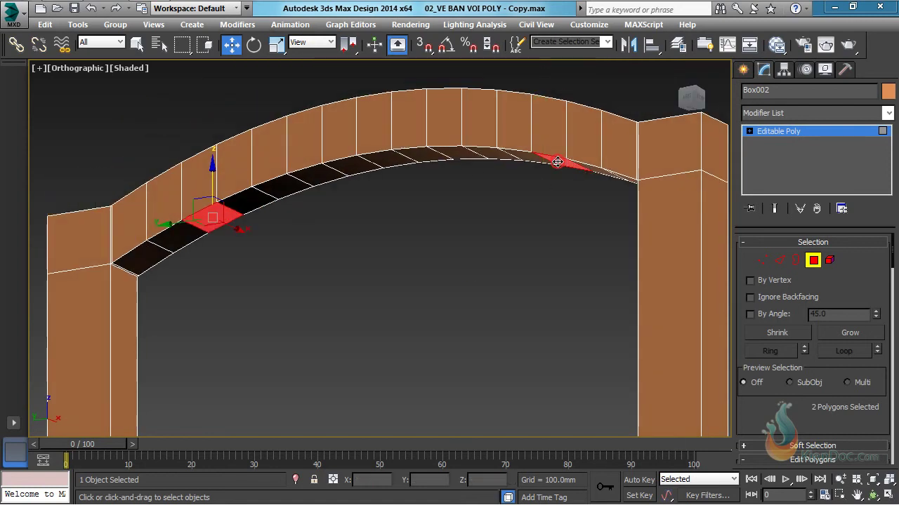
ctrl+click(450, 153)
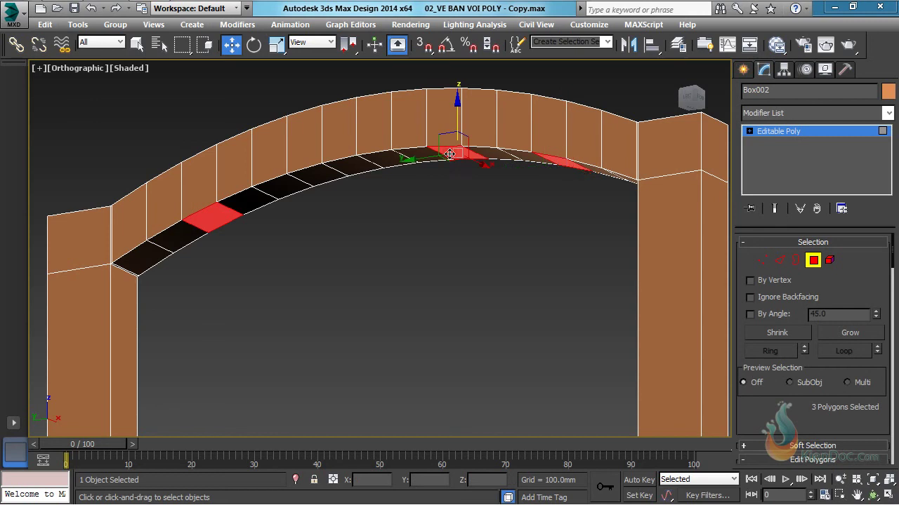
ctrl+click(306, 176)
middle_drag(404, 198, 452, 246)
scroll(483, 182, down, 3)
right_click(440, 218)
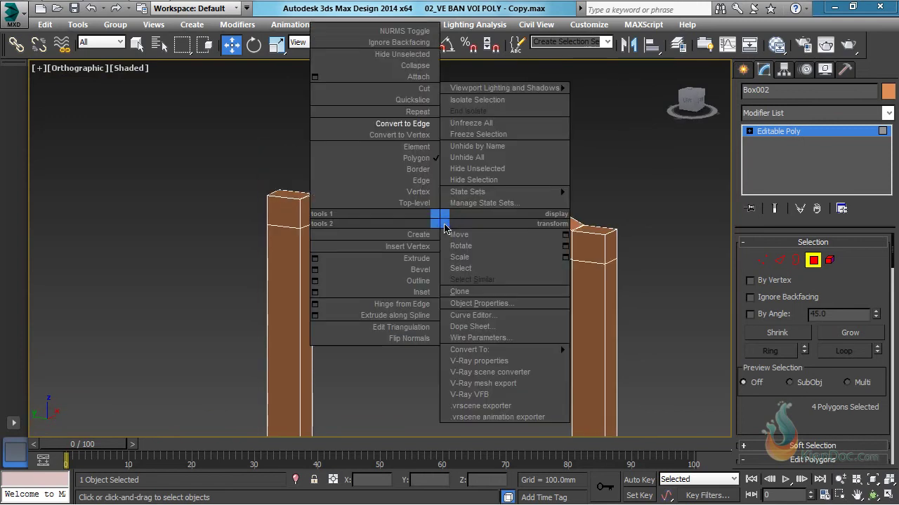
click(315, 261)
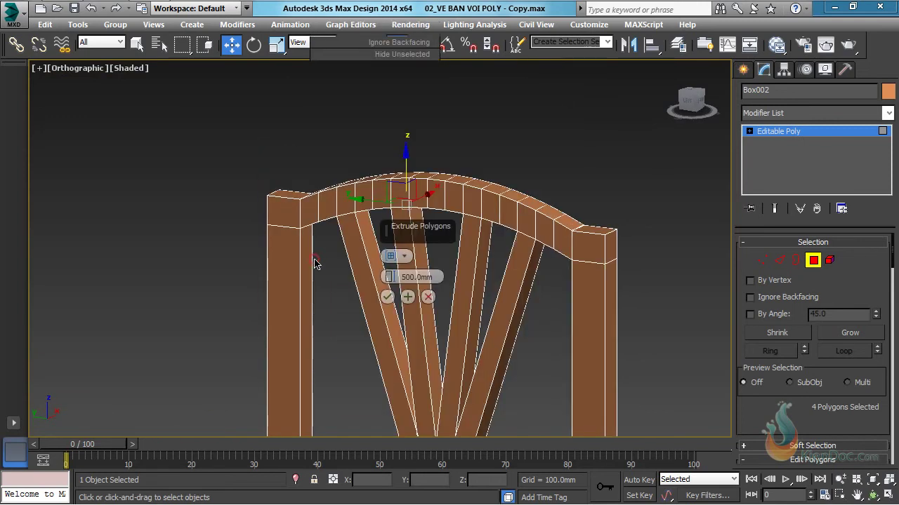
click(411, 276)
text(50)
key(Return)
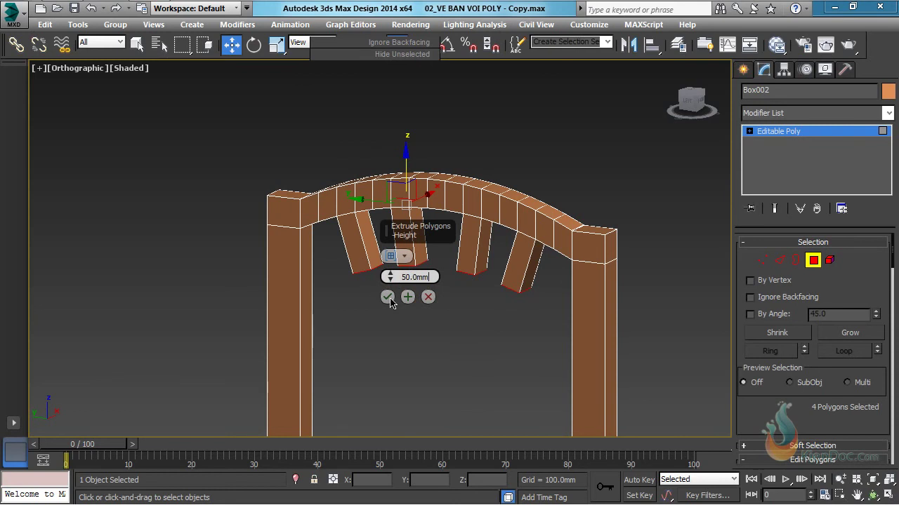
click(388, 298)
- Flatten the end faces of the four slats to one horizontal level with Make Planar in Z
middle_drag(396, 305, 409, 208)
scroll(411, 223, down, 5)
alt+middle_drag(409, 208, 404, 221)
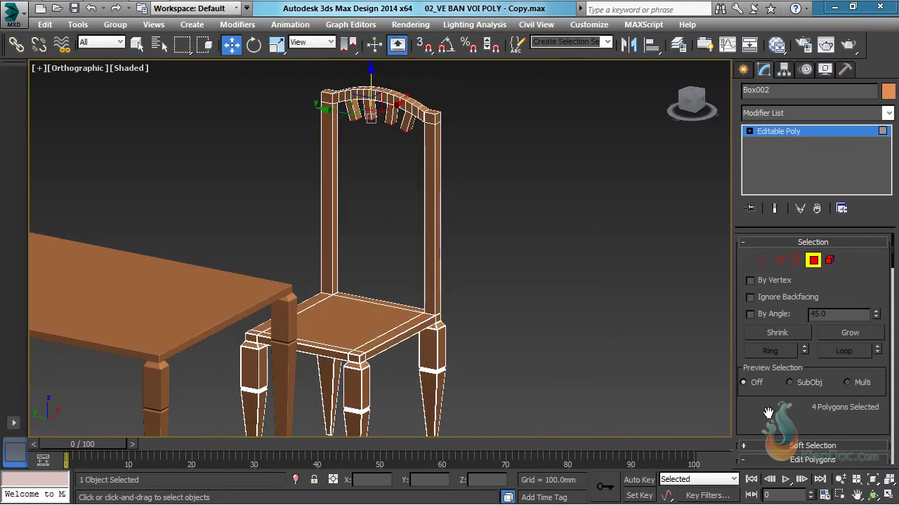
scroll(768, 413, down, 5)
scroll(749, 430, down, 5)
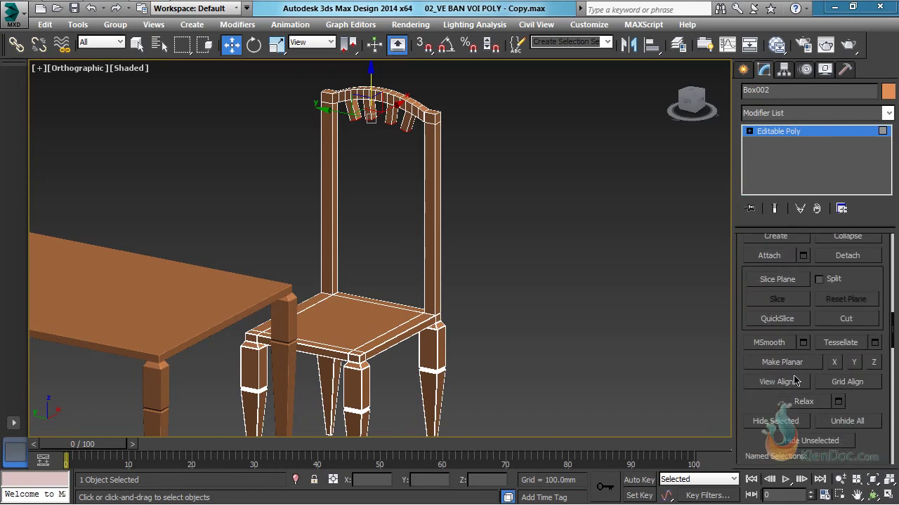
key(z)
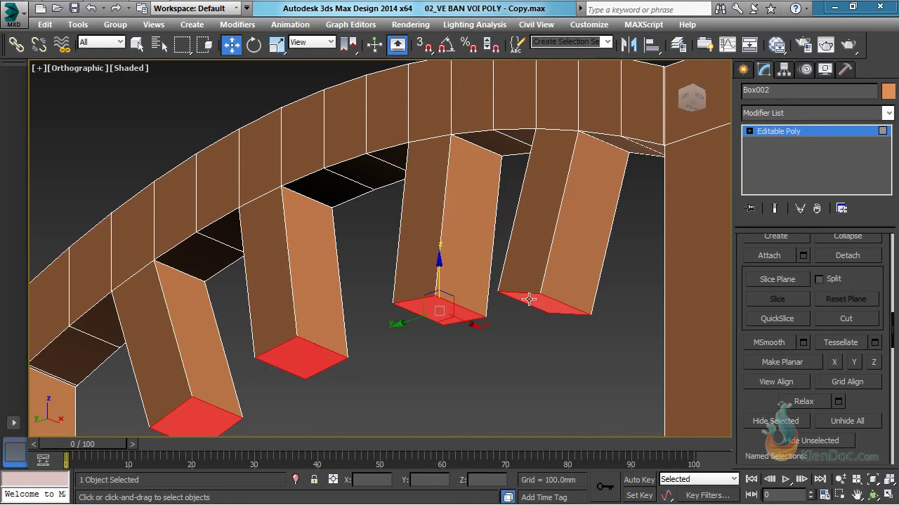
scroll(463, 308, down, 4)
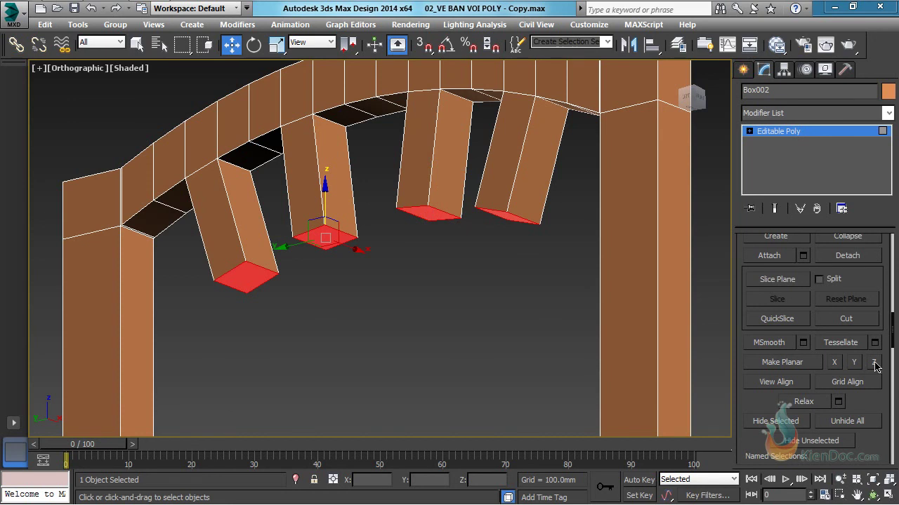
scroll(538, 307, down, 6)
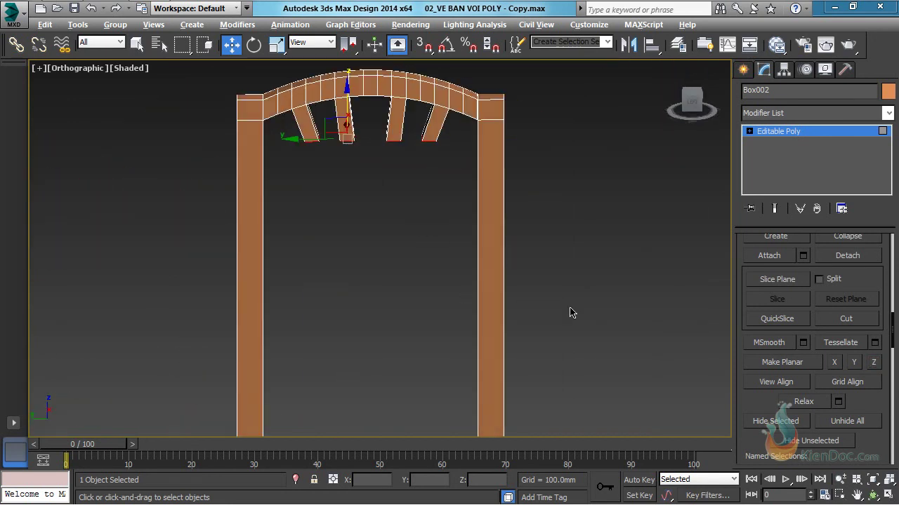
- Extrude the end faces of the four backrest slats by 450.057 mm so they reach down into the seat
alt+middle_drag(570, 312, 554, 315)
right_click(435, 151)
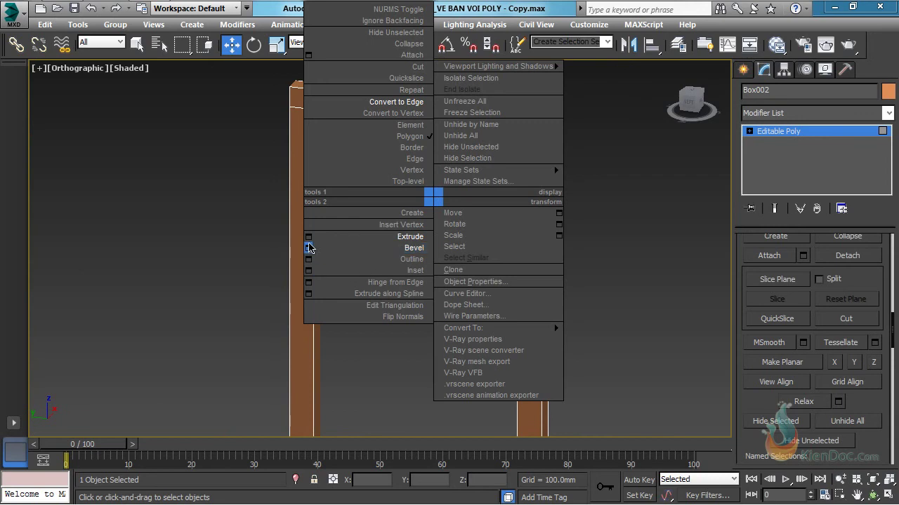
click(308, 237)
middle_drag(438, 169, 411, 153)
scroll(447, 140, down, 5)
drag(390, 277, 394, 156)
scroll(327, 246, up, 6)
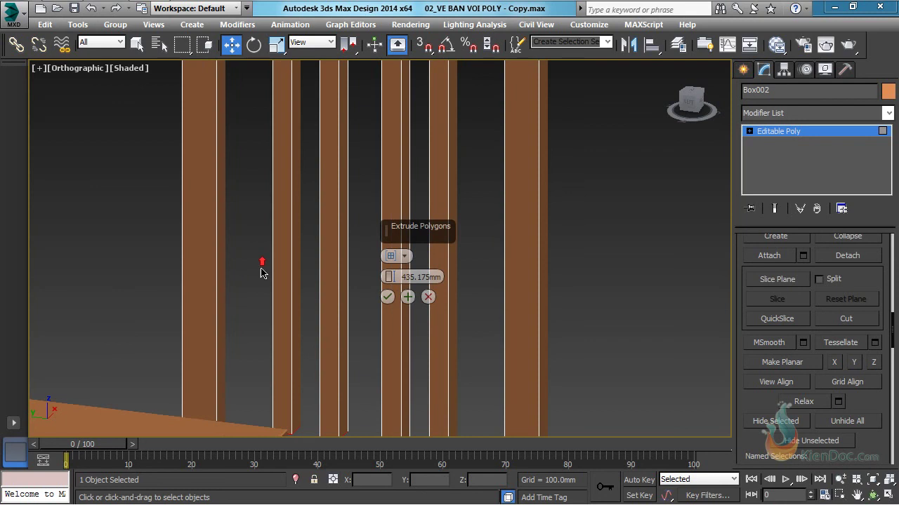
middle_drag(294, 283, 260, 161)
scroll(308, 220, up, 4)
middle_drag(291, 287, 272, 208)
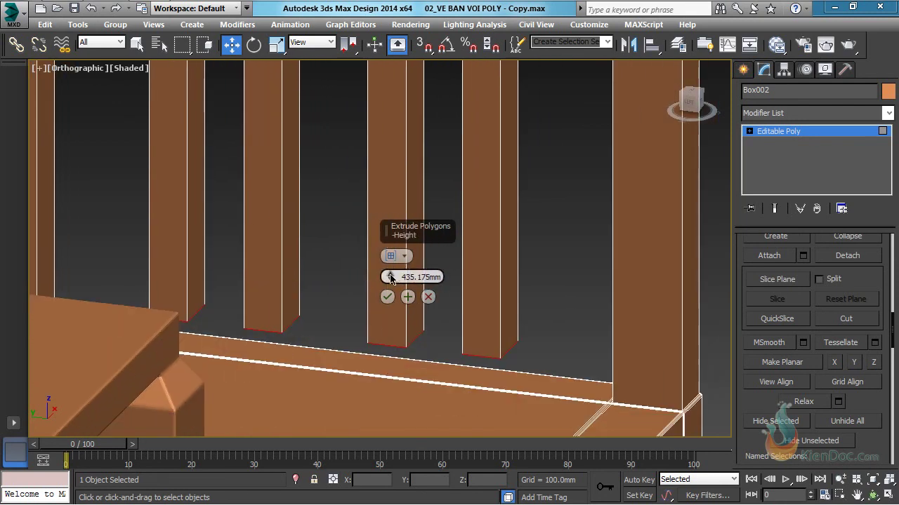
drag(391, 278, 392, 239)
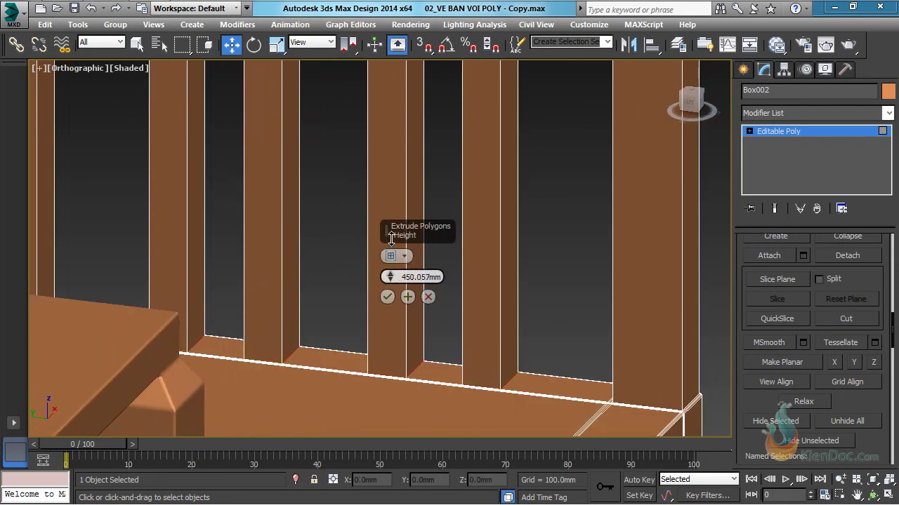
click(387, 297)
scroll(427, 266, down, 5)
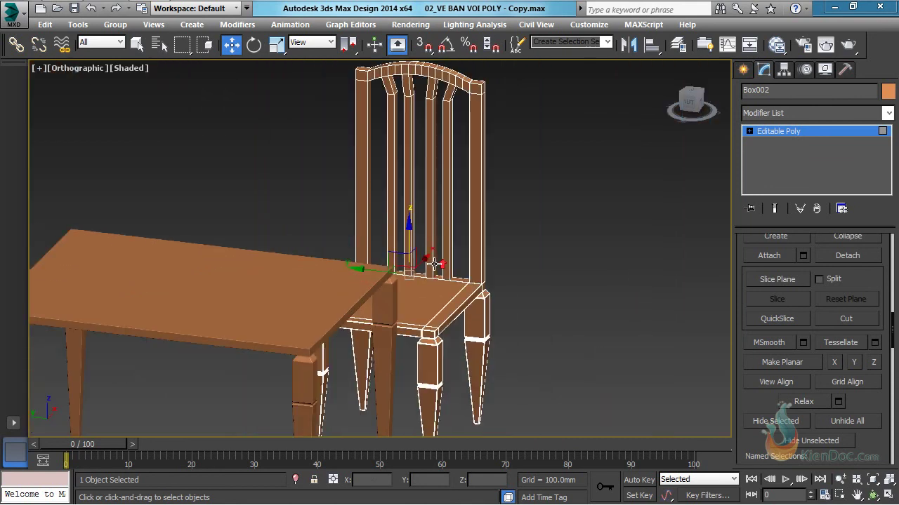
alt+middle_drag(464, 270, 455, 268)
click(575, 262)
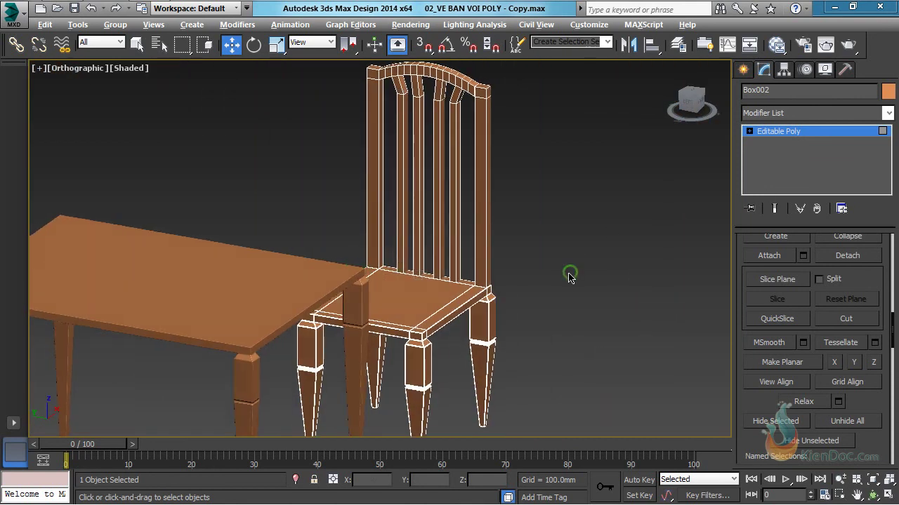
- In the top view, select the table and the chair and center both pivots to their objects
alt+middle_drag(570, 276, 515, 290)
scroll(555, 279, down, 3)
alt+middle_drag(319, 316, 369, 307)
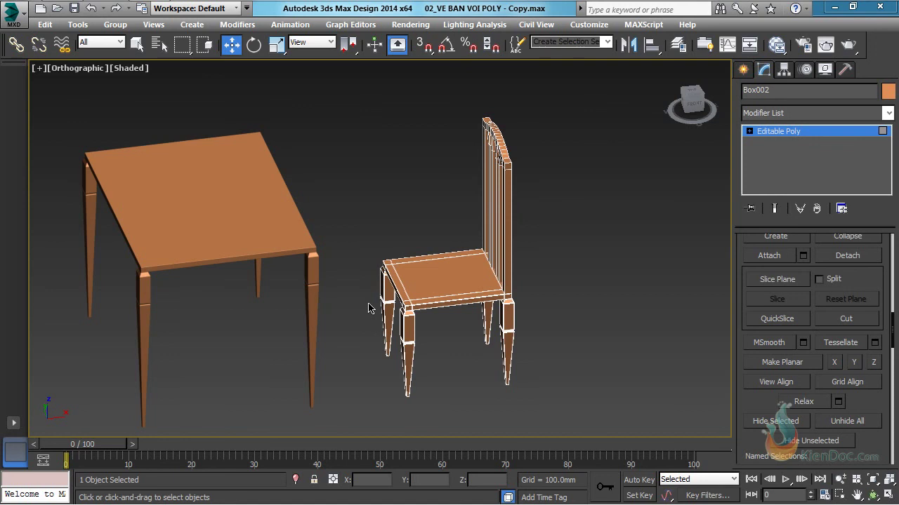
key(t)
key(z)
scroll(452, 275, down, 5)
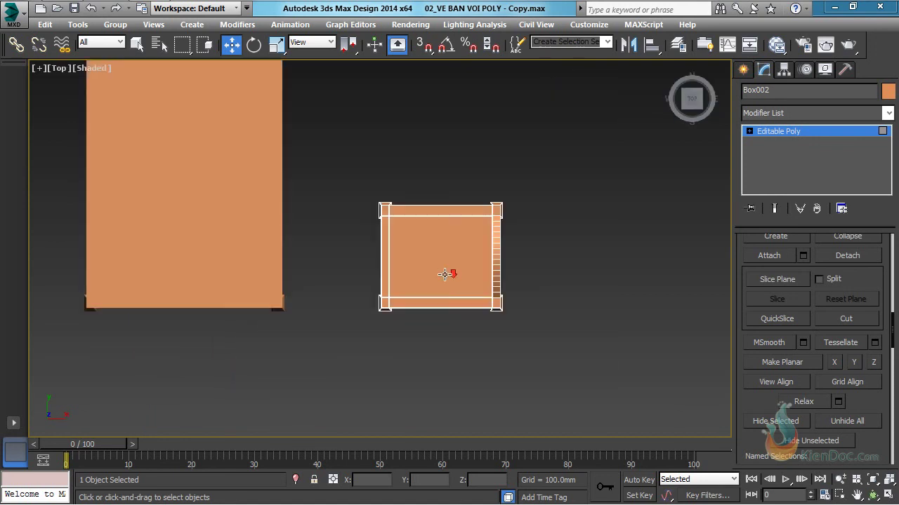
click(444, 250)
click(746, 72)
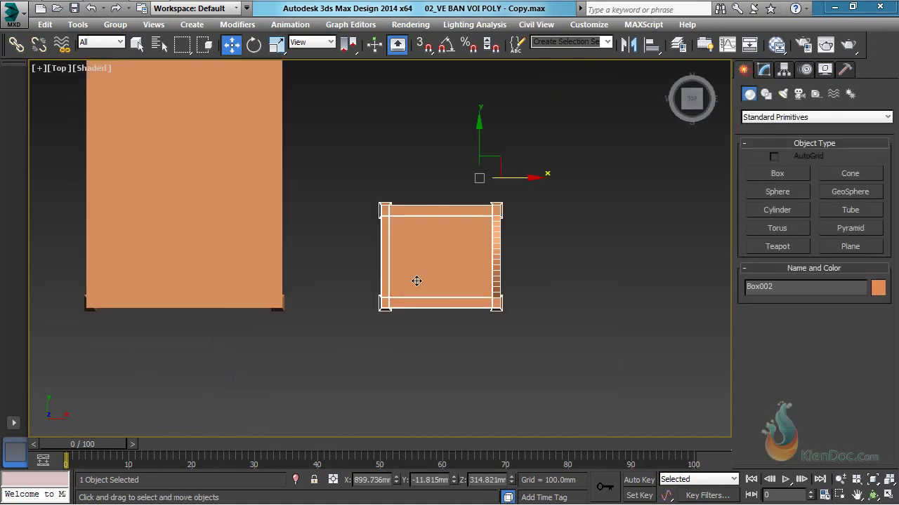
middle_drag(415, 281, 457, 261)
scroll(459, 260, down, 3)
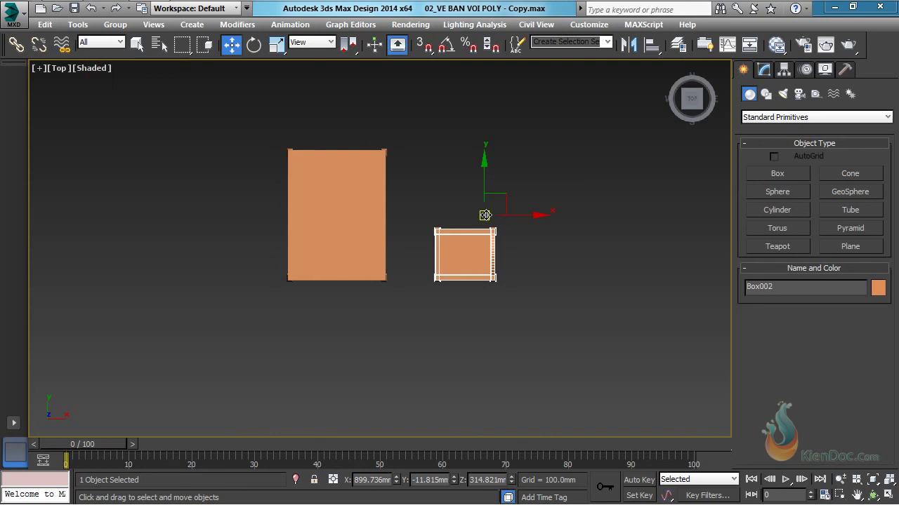
key(ctrl+a)
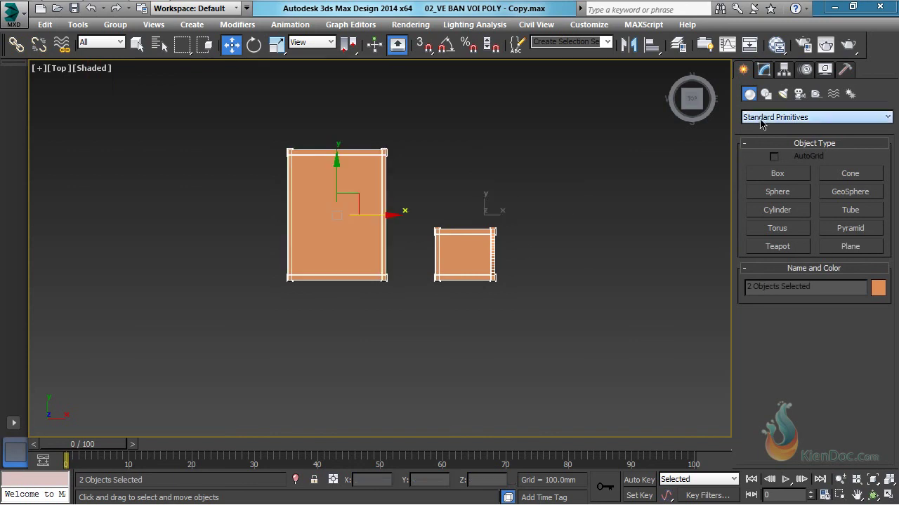
click(783, 70)
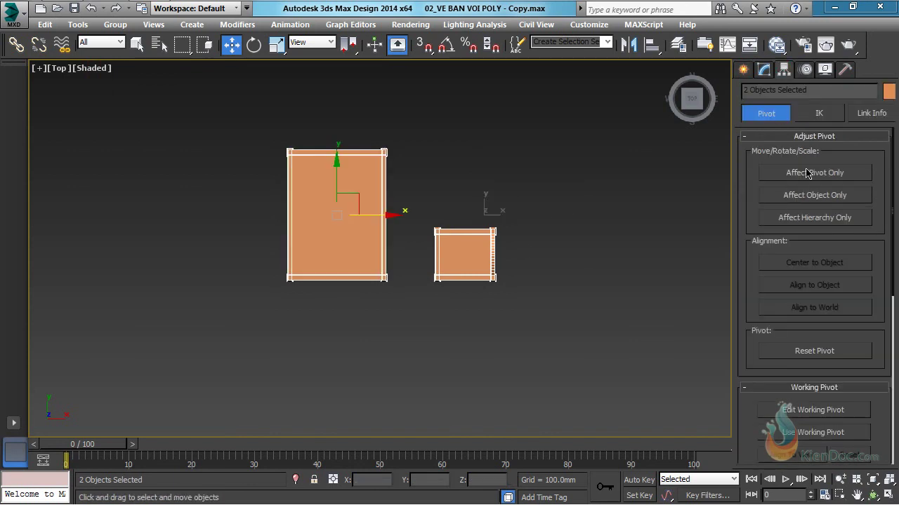
click(807, 174)
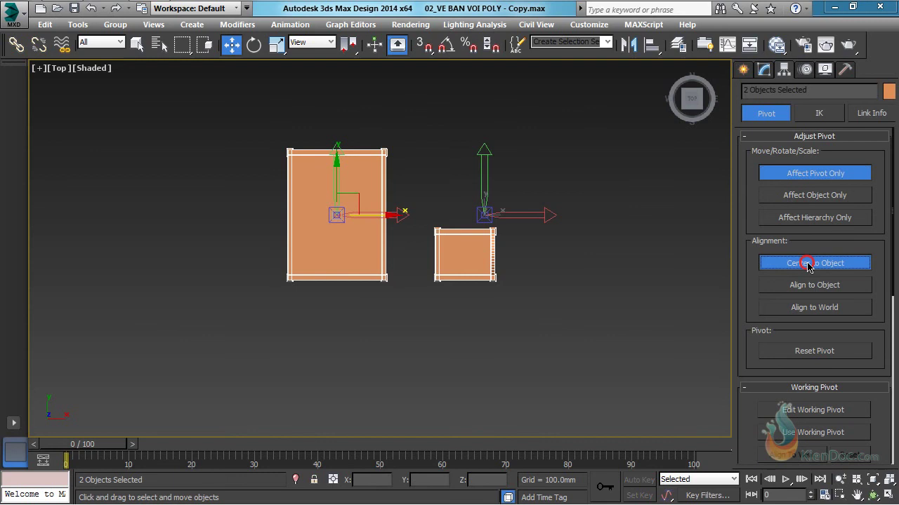
click(810, 264)
click(801, 175)
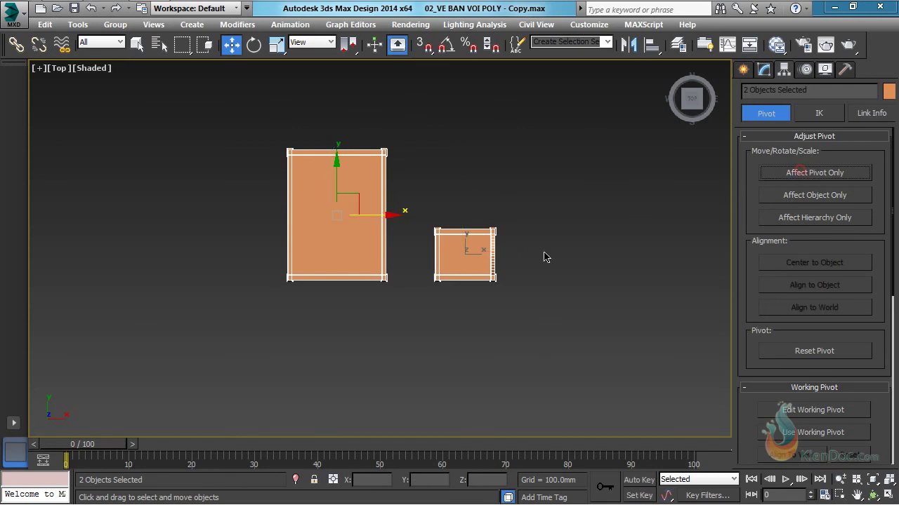
- Clone the chair as one instance along Y, placing it beside the original on the same side of the table
click(475, 247)
middle_drag(533, 240, 574, 236)
scroll(495, 239, up, 2)
mouse_move(532, 241)
mouse_down()
mouse_move(487, 225)
mouse_move(462, 109)
mouse_up()
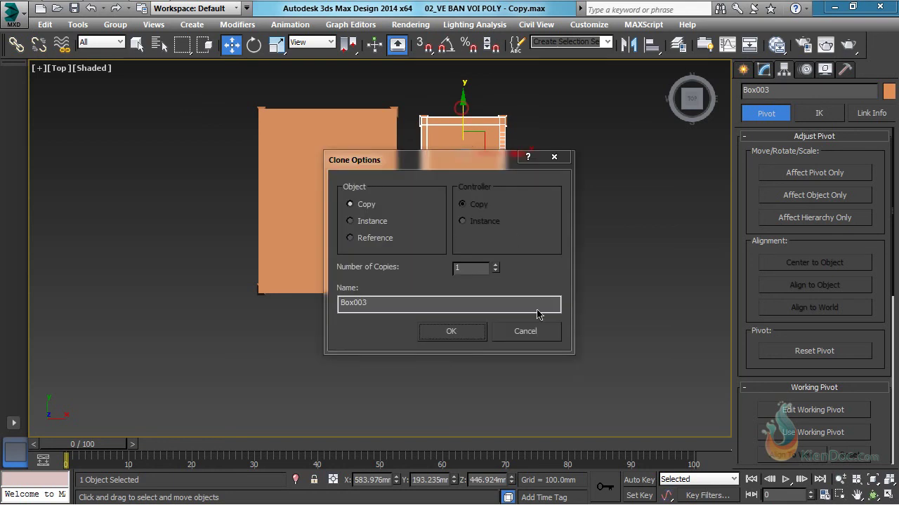
click(365, 221)
click(453, 332)
- Shift both chairs slightly along Y to center them against the table, and clone the pair as instances along X to the table's opposite side
ctrl+click(492, 250)
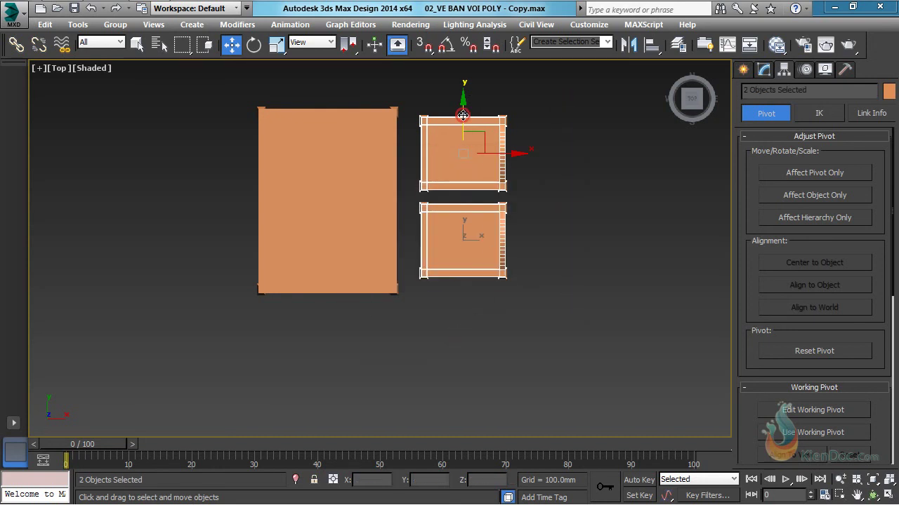
drag(463, 115, 462, 121)
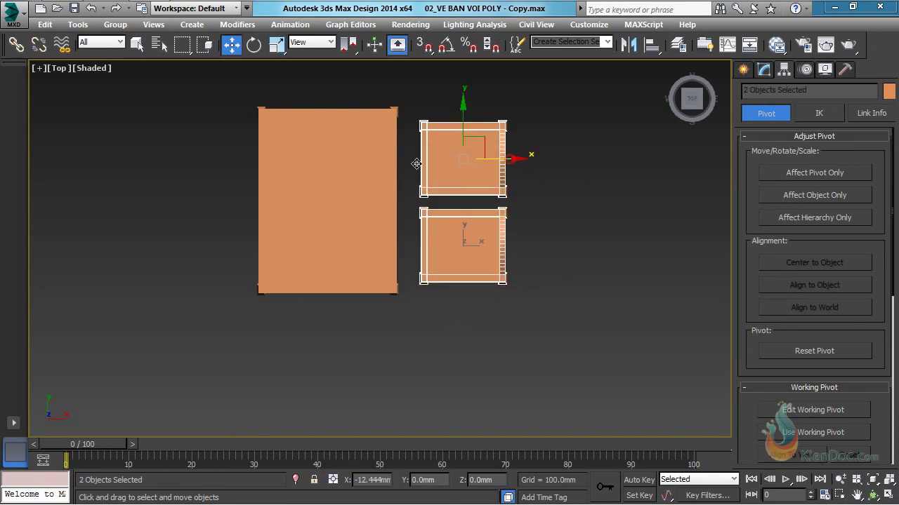
shift+drag(417, 163, 238, 167)
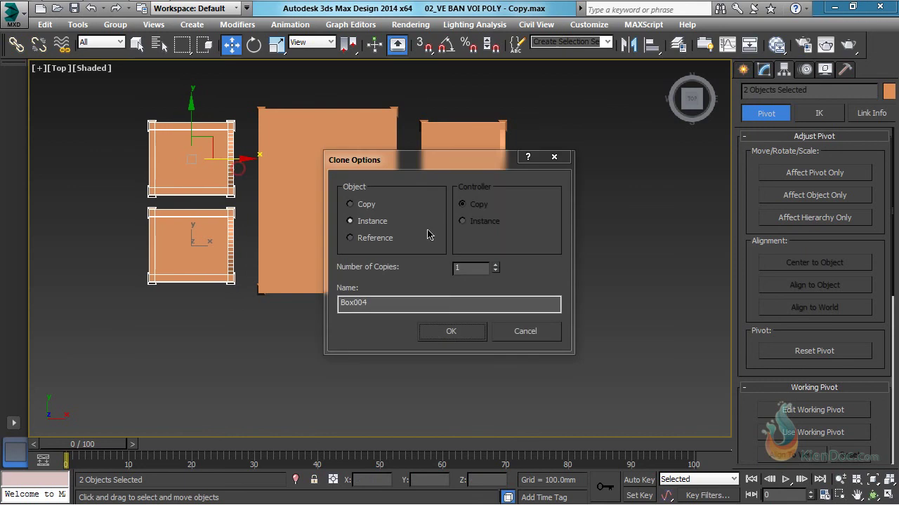
click(461, 331)
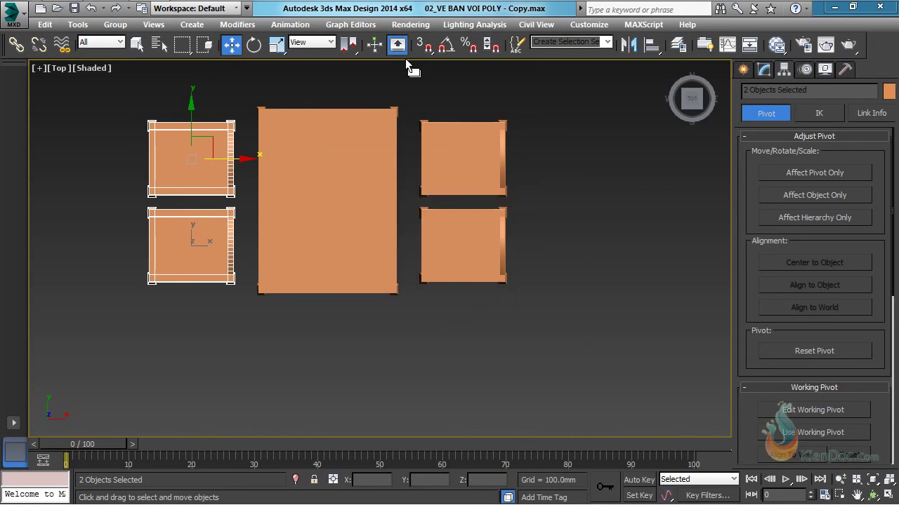
- Mirror the new chair pair about the X axis with No Clone and 0 mm offset so their seats face the table
click(628, 43)
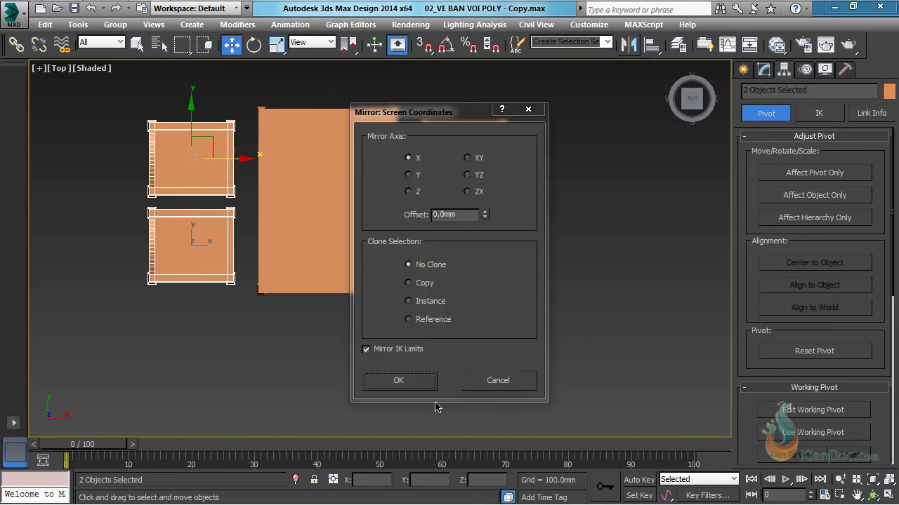
click(399, 381)
alt+middle_drag(337, 307, 451, 283)
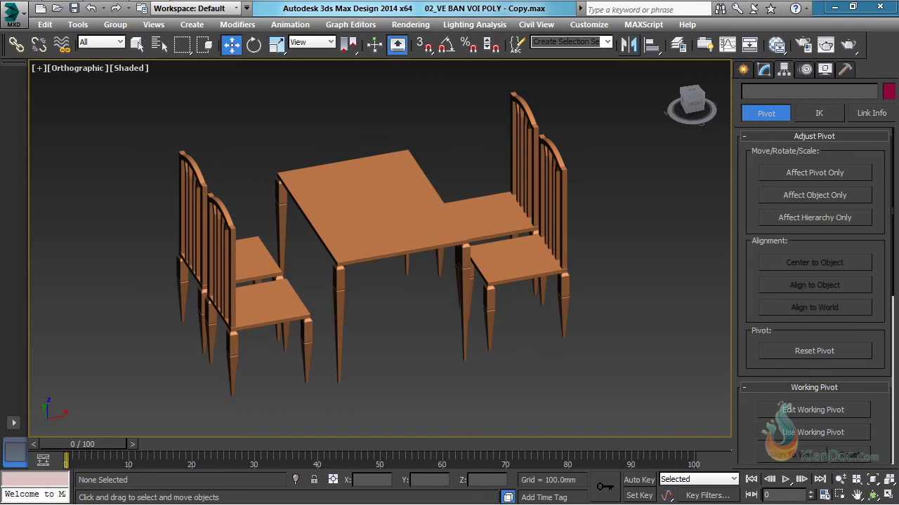